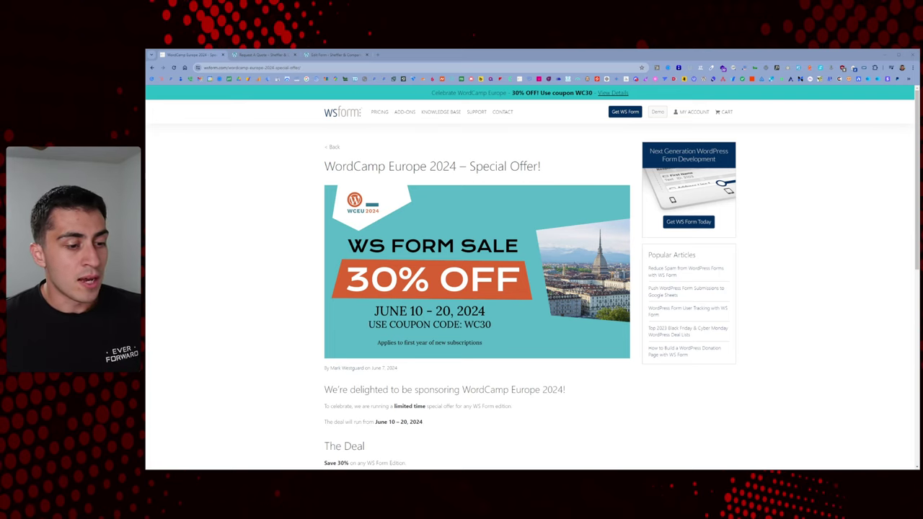
Close the WordCamp Europe offer page and choose Send a Message as the reason for contacting on the Request A Quote form
click(222, 55)
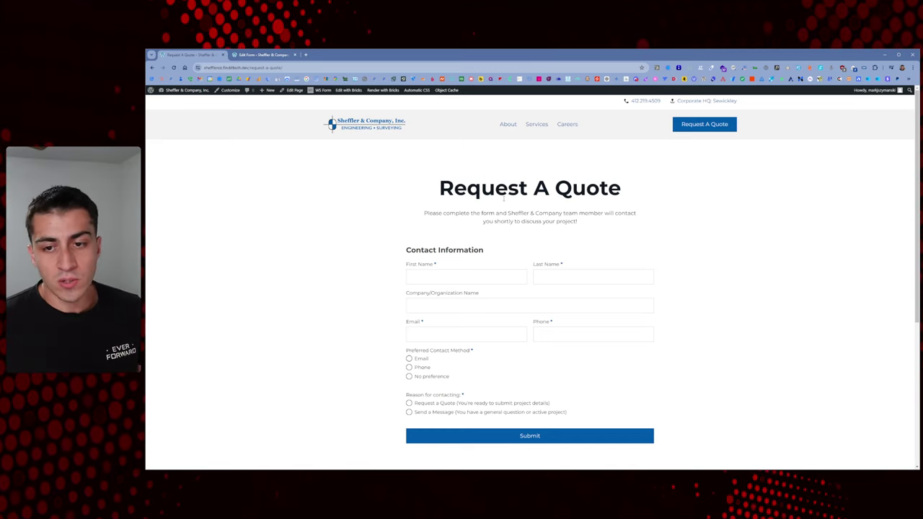
scroll(510, 219, down, 1)
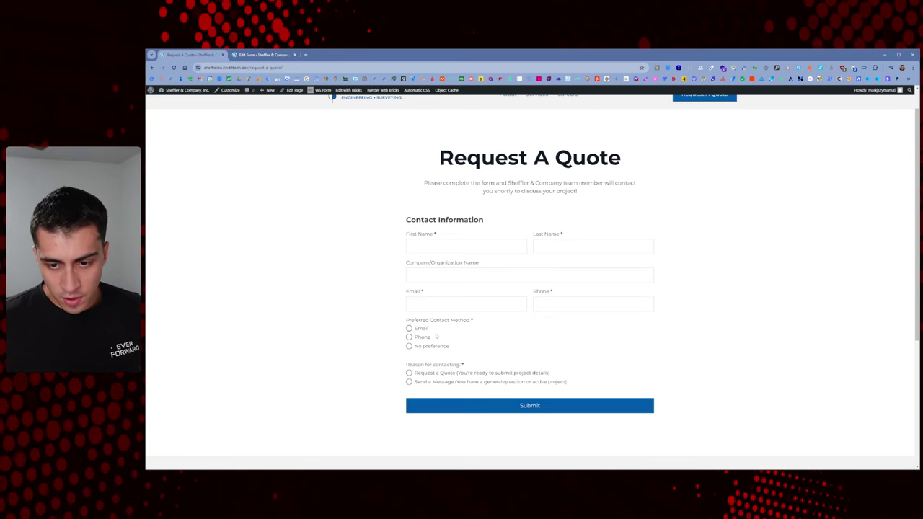
scroll(436, 336, down, 1)
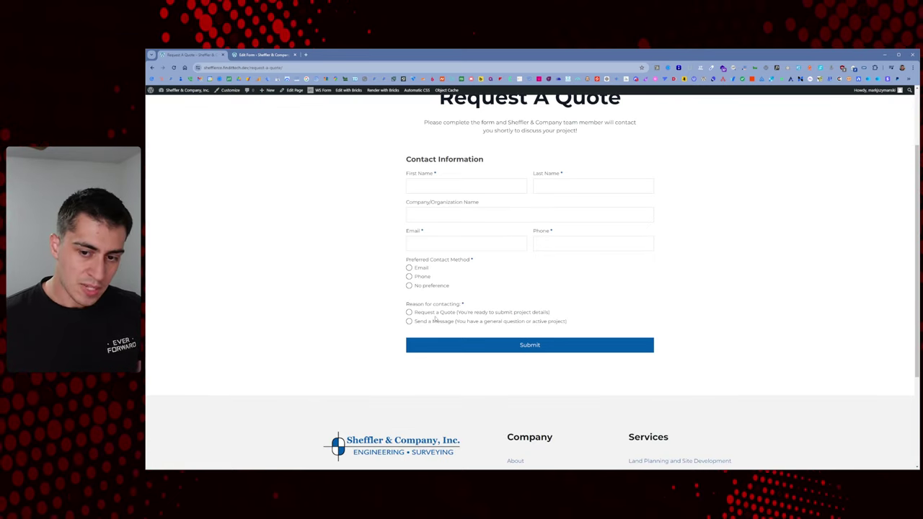
click(435, 321)
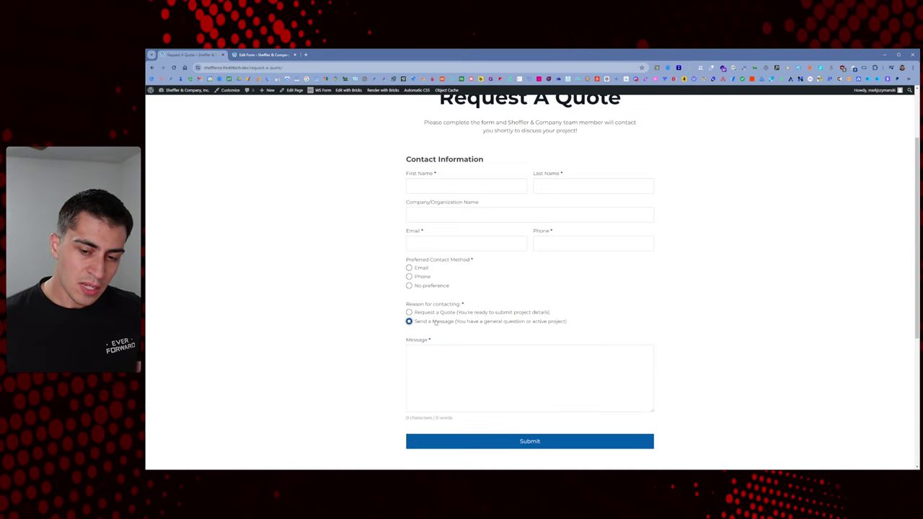
scroll(436, 323, down, 1)
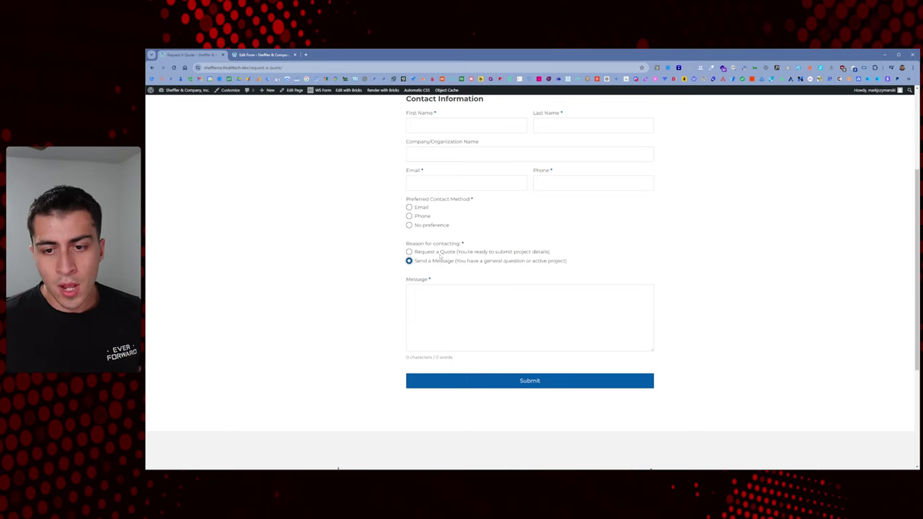
Choose Request a Quote as the reason for contacting and review the Property Location, Services and Additional Details sections
click(440, 252)
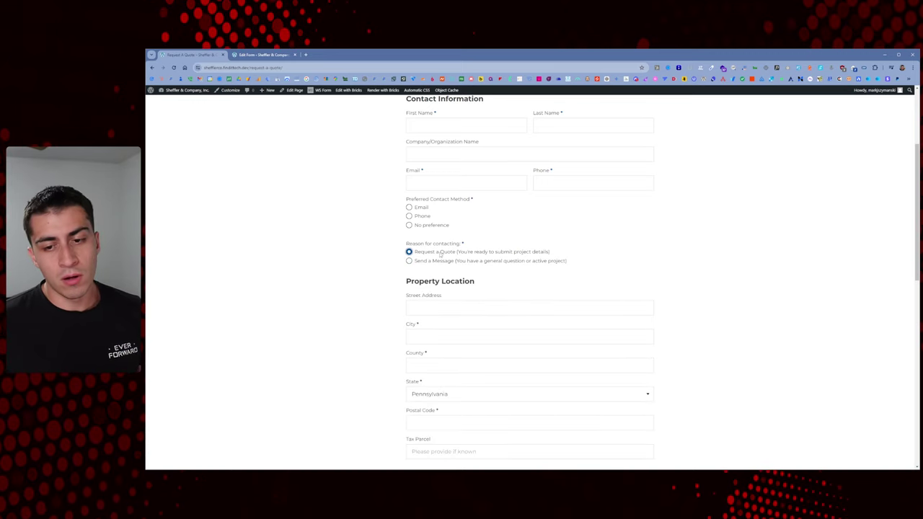
scroll(429, 260, down, 3)
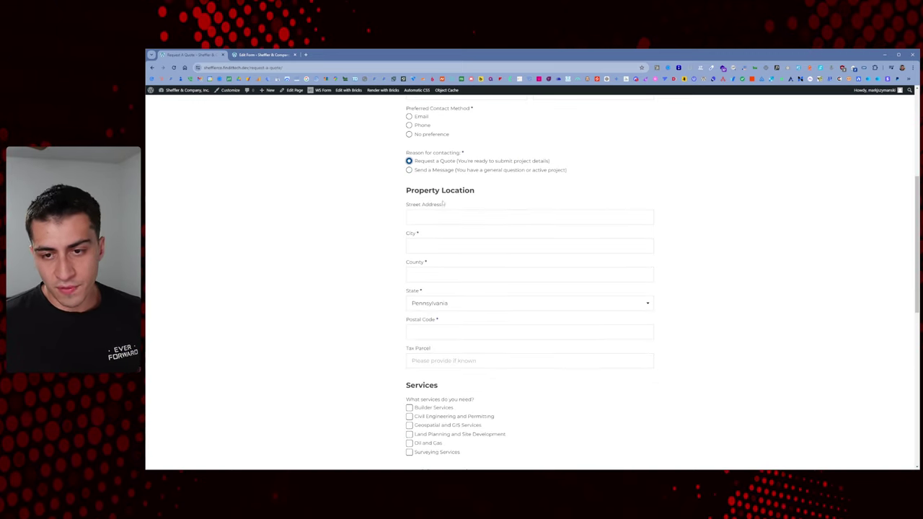
scroll(437, 238, down, 1)
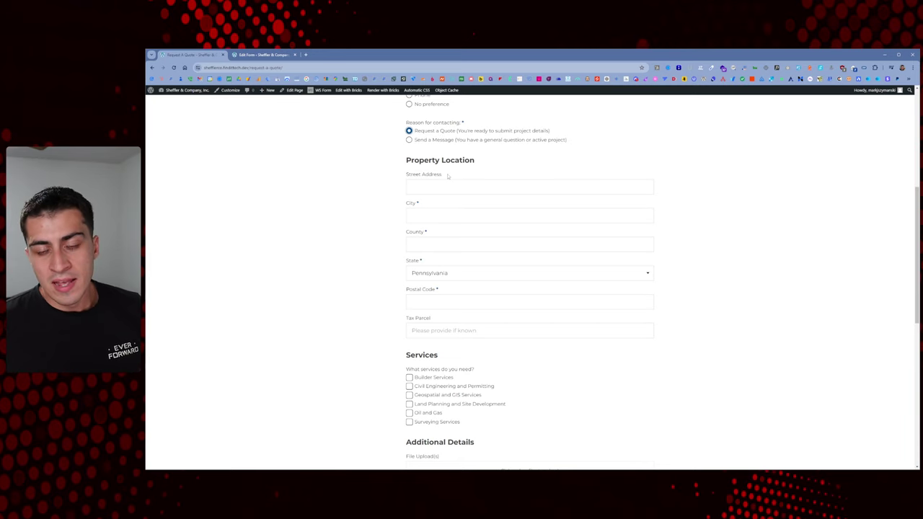
scroll(447, 175, down, 1)
scroll(447, 174, down, 2)
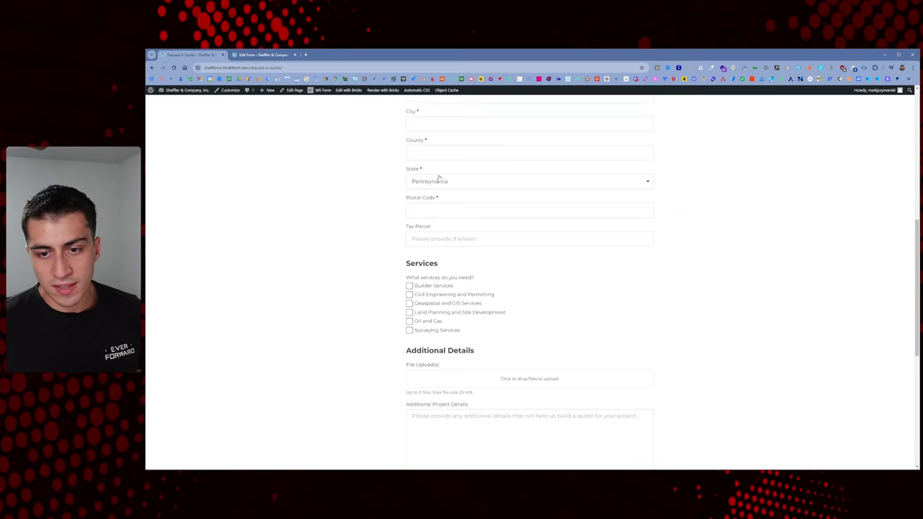
scroll(438, 180, down, 2)
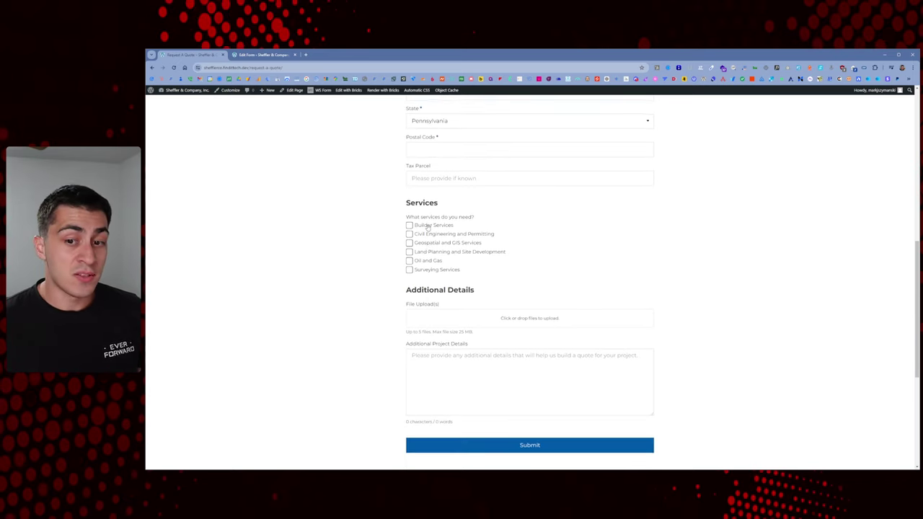
scroll(429, 229, down, 1)
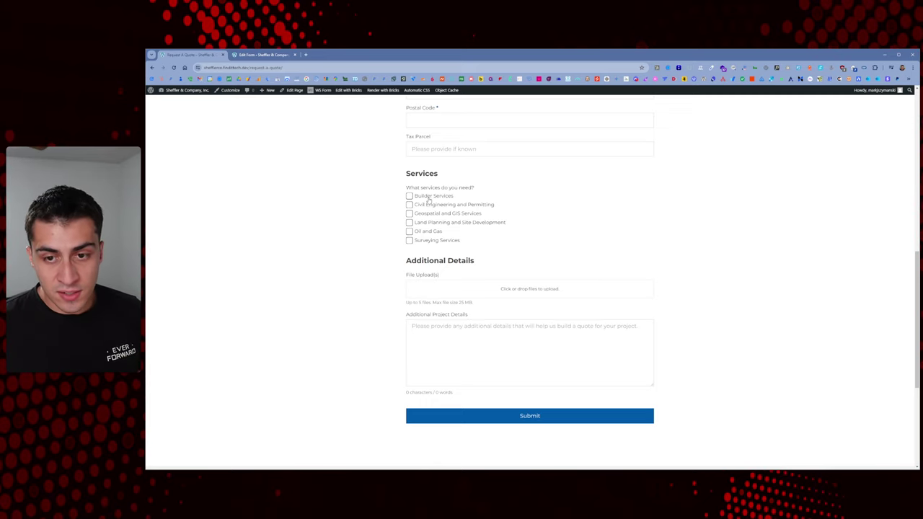
Test the Builder Services, Civil Engineering and Permitting, and Geospatial and GIS Services checkboxes by ticking and clearing each one
click(428, 196)
click(429, 205)
click(431, 213)
click(428, 204)
click(429, 212)
click(428, 197)
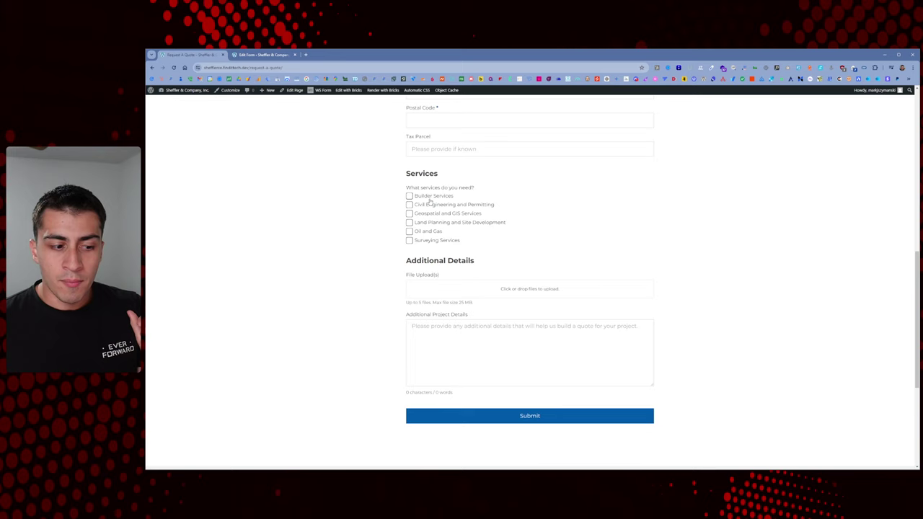
Test the conditional questions for Geospatial and GIS Services, Land Planning and Site Development, and Oil and Gas by ticking and clearing each service
click(436, 214)
scroll(436, 216, up, 1)
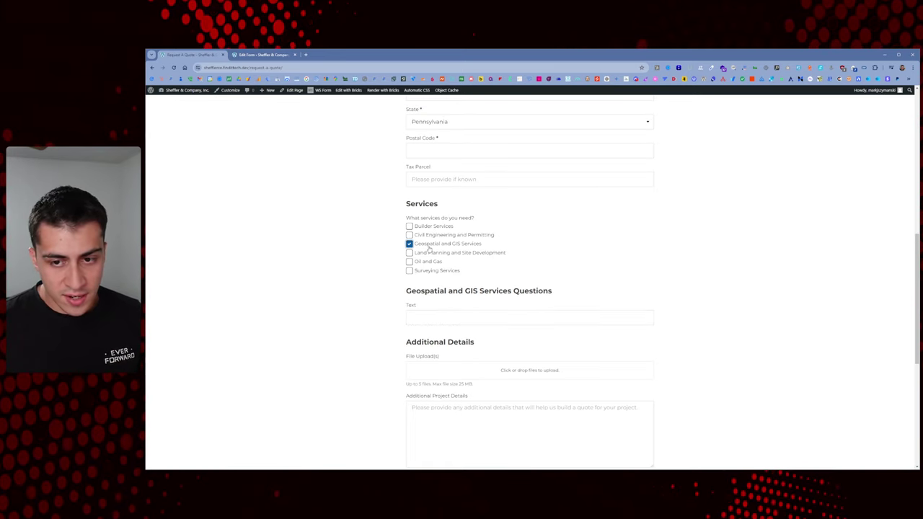
click(416, 312)
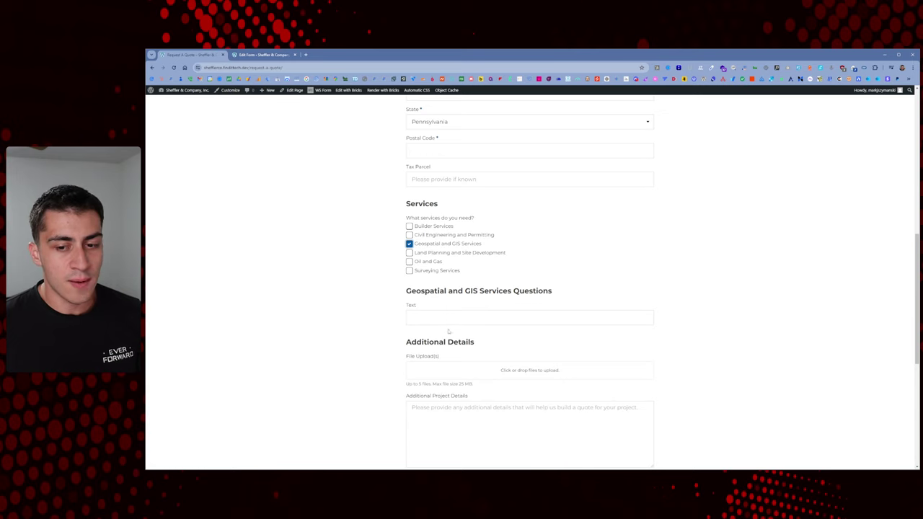
click(408, 252)
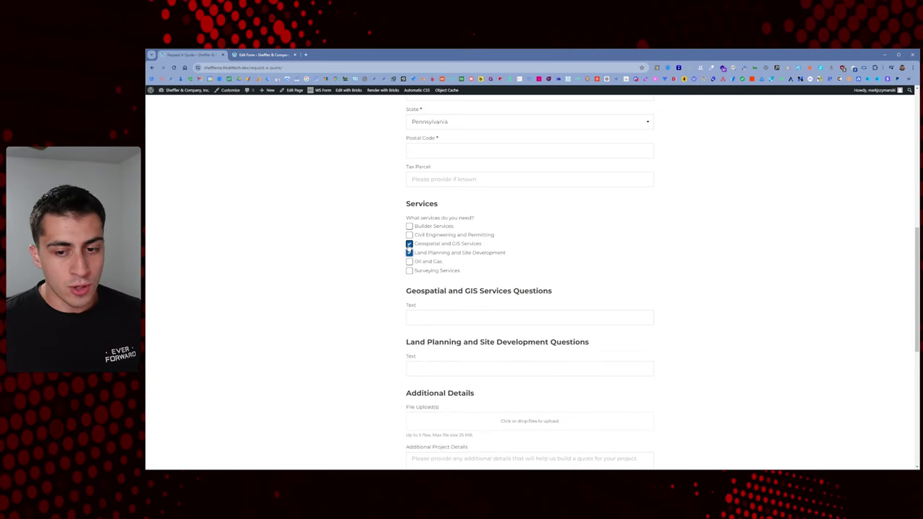
click(409, 243)
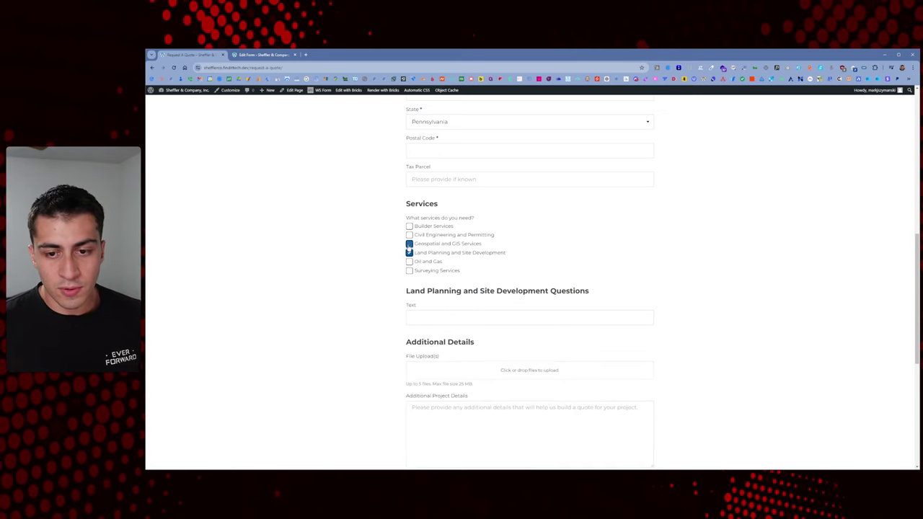
click(409, 252)
click(409, 261)
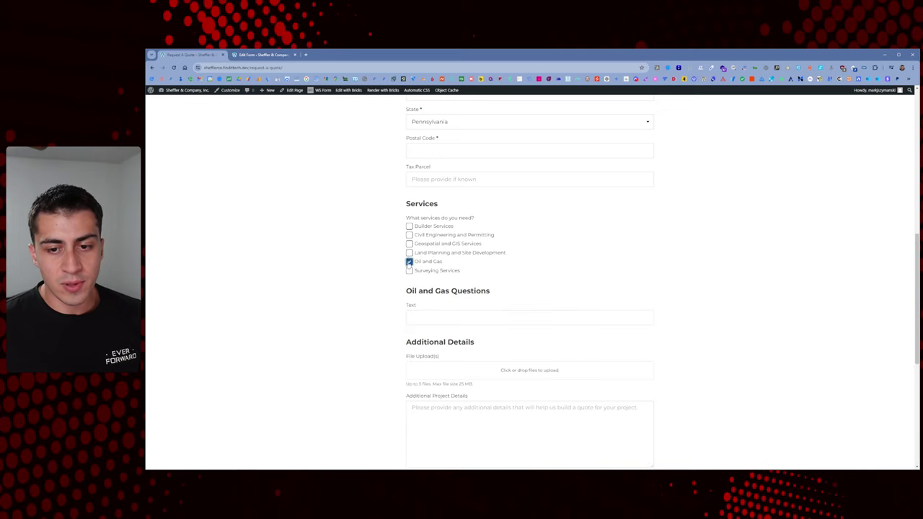
click(409, 262)
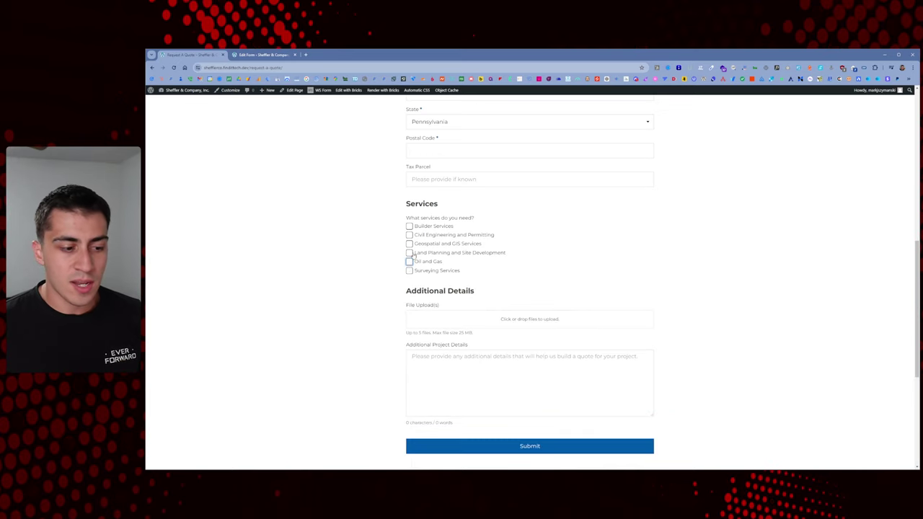
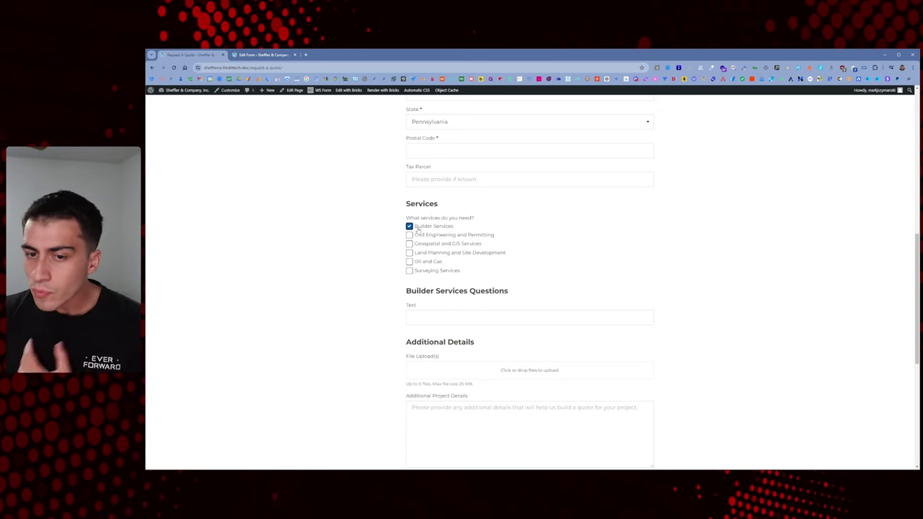
Switch to the WS Form editor and examine the radio options of the Reason for contacting field
click(249, 55)
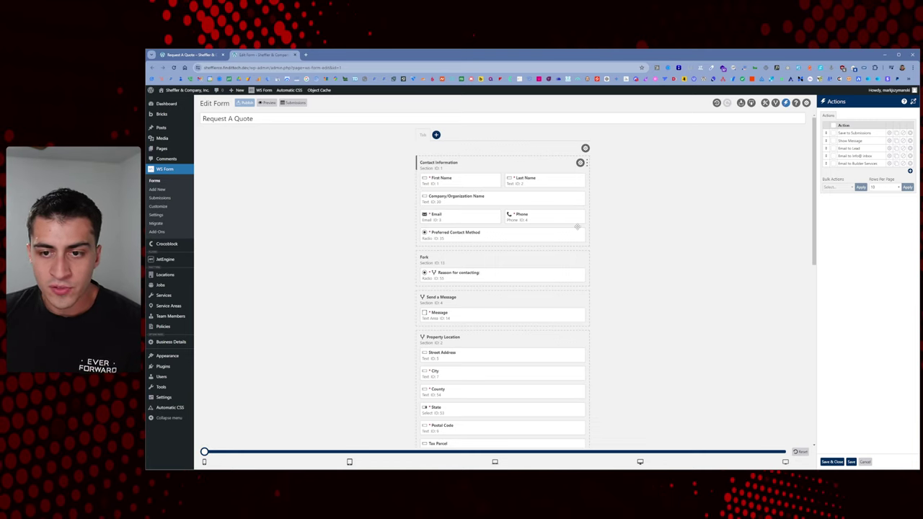
scroll(576, 227, down, 1)
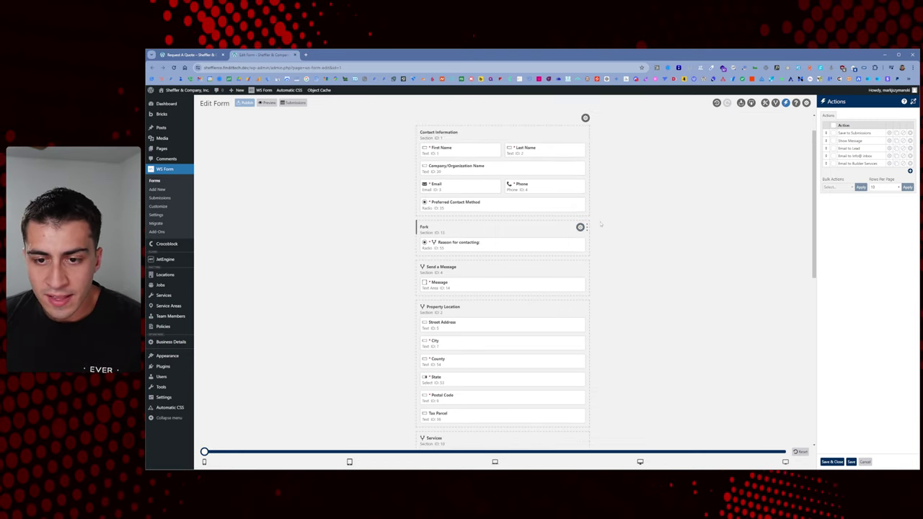
scroll(605, 228, up, 1)
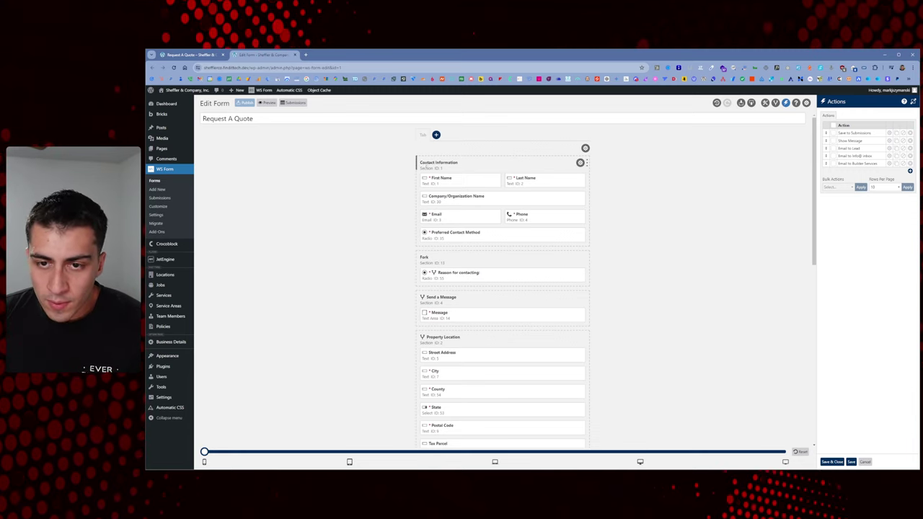
scroll(427, 216, down, 1)
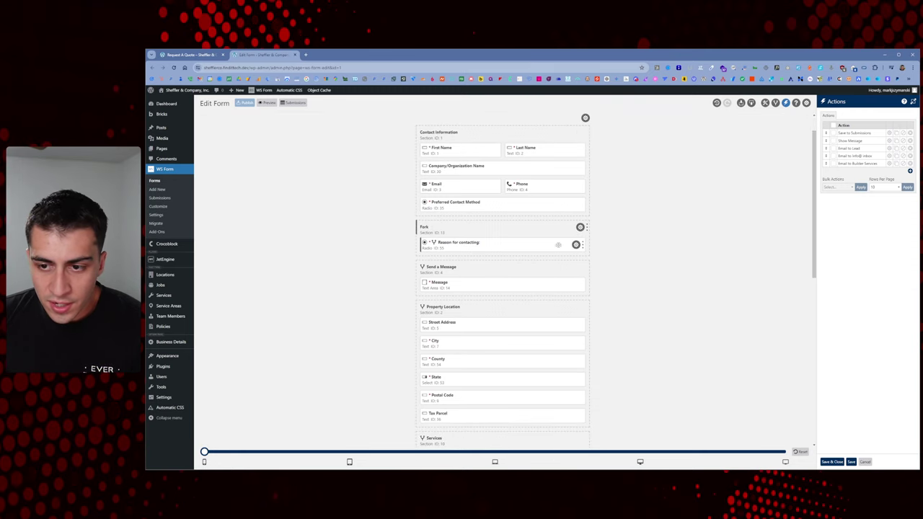
click(575, 245)
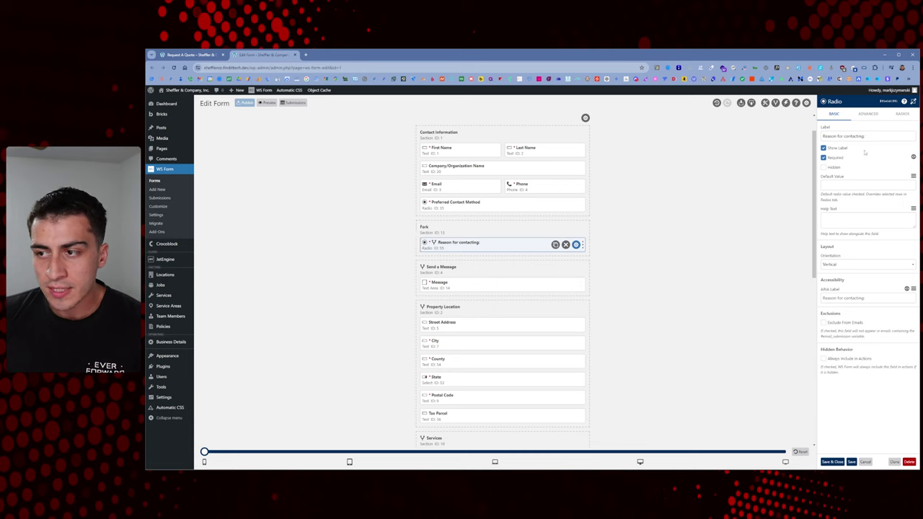
click(899, 114)
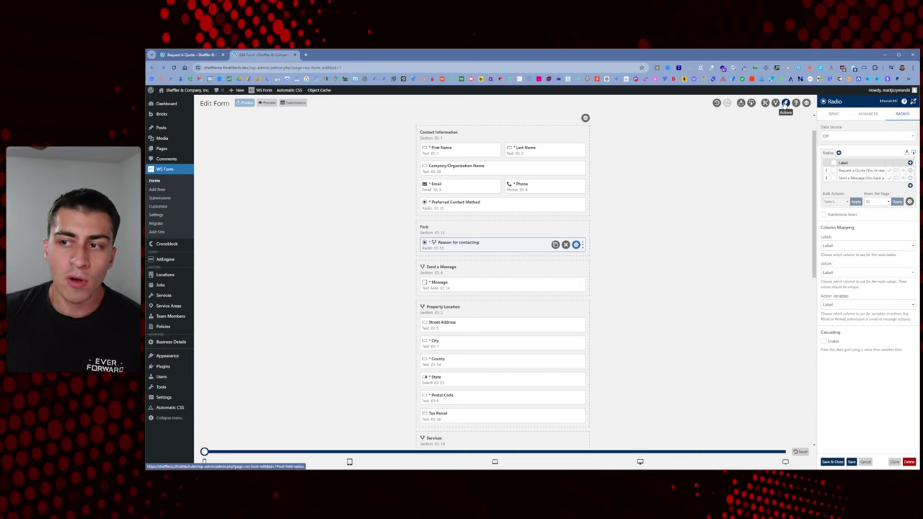
Open the form's Request a Quote condition and examine its IF, THEN and ELSE rules alongside the affected sections
click(775, 103)
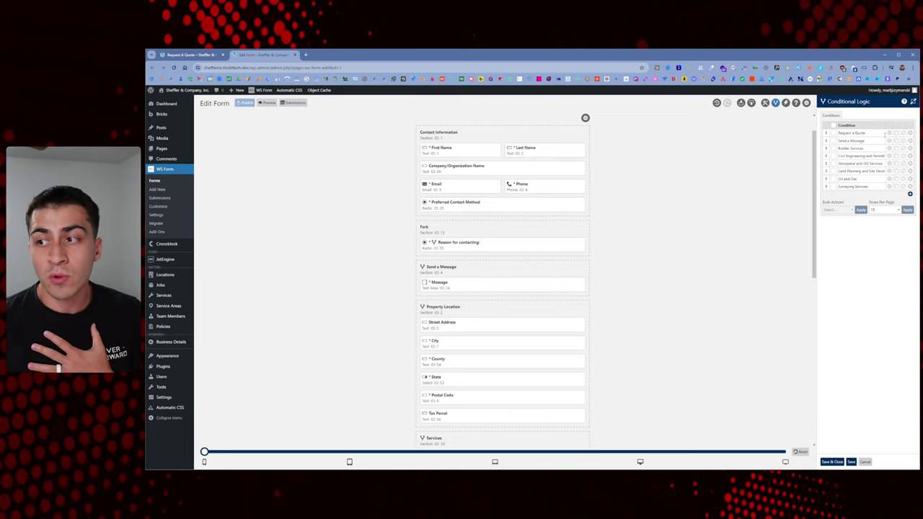
click(889, 133)
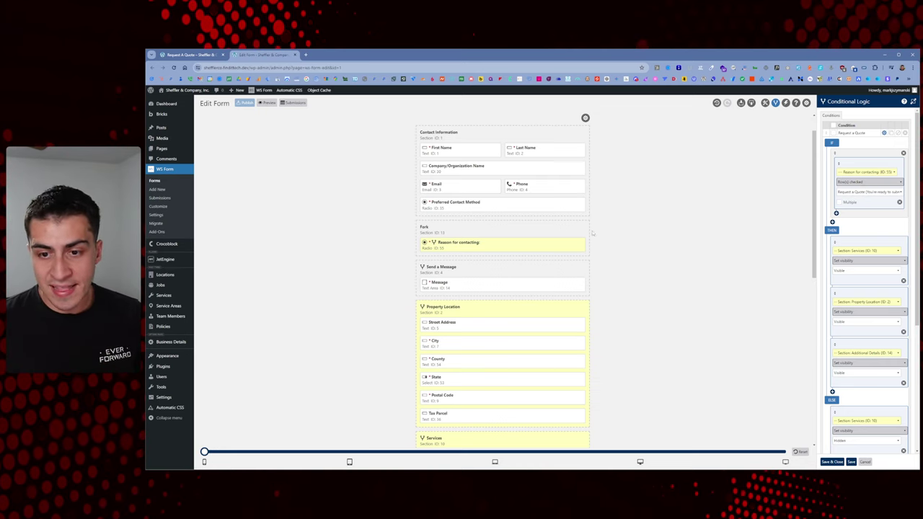
scroll(875, 210, down, 2)
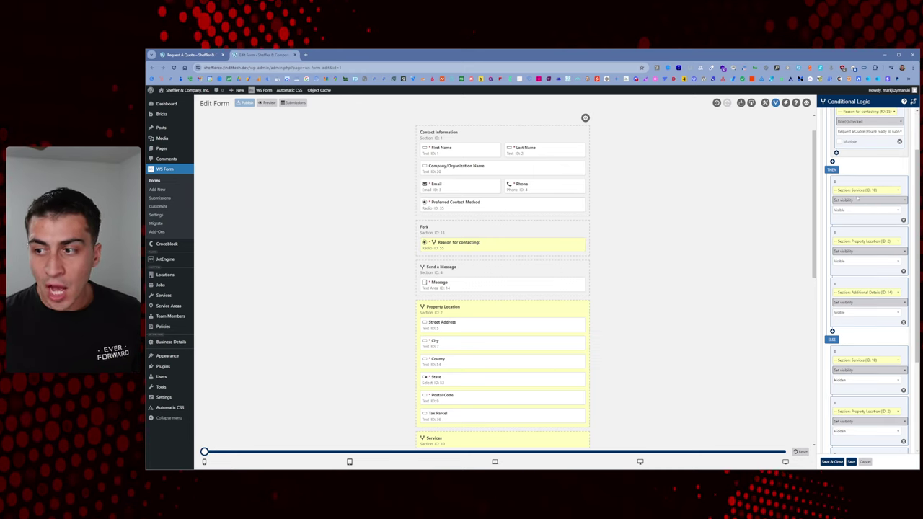
scroll(852, 204, down, 1)
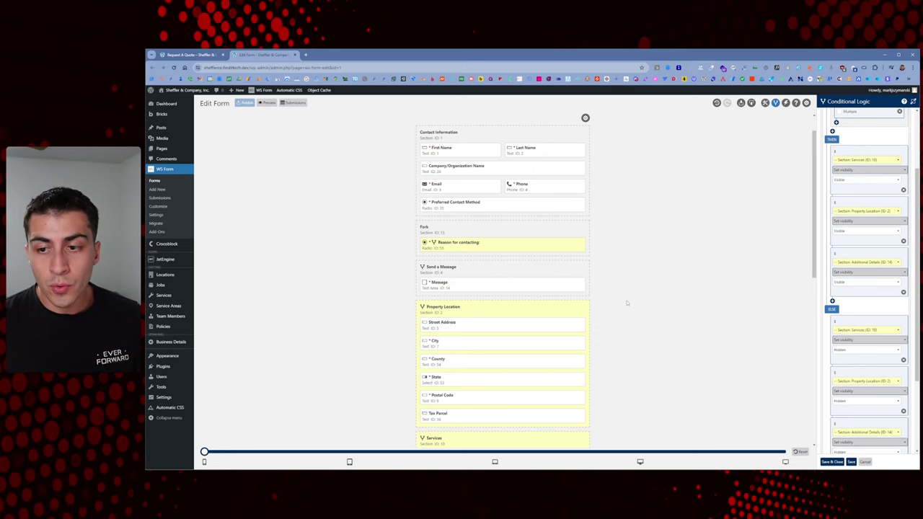
scroll(461, 280, down, 2)
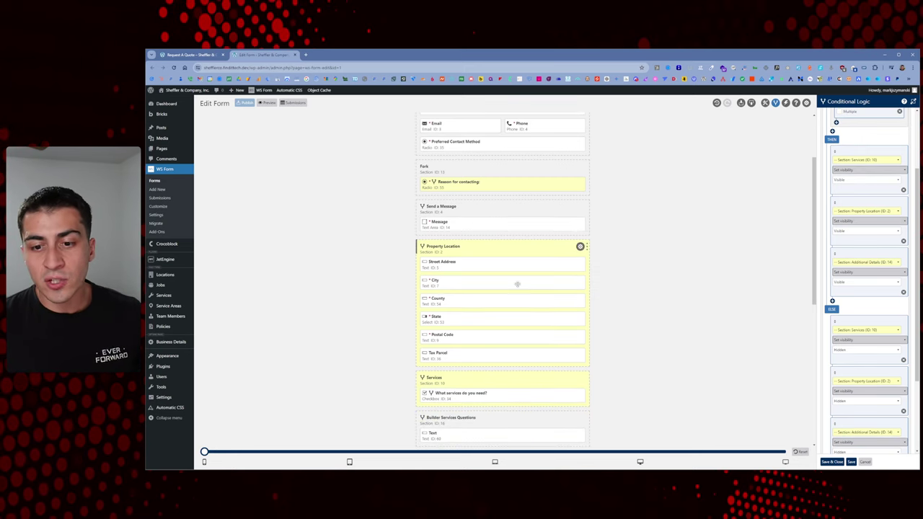
Check the section order on the live form and move the Property Location visibility action above the Services action in the condition's THEN block
click(195, 55)
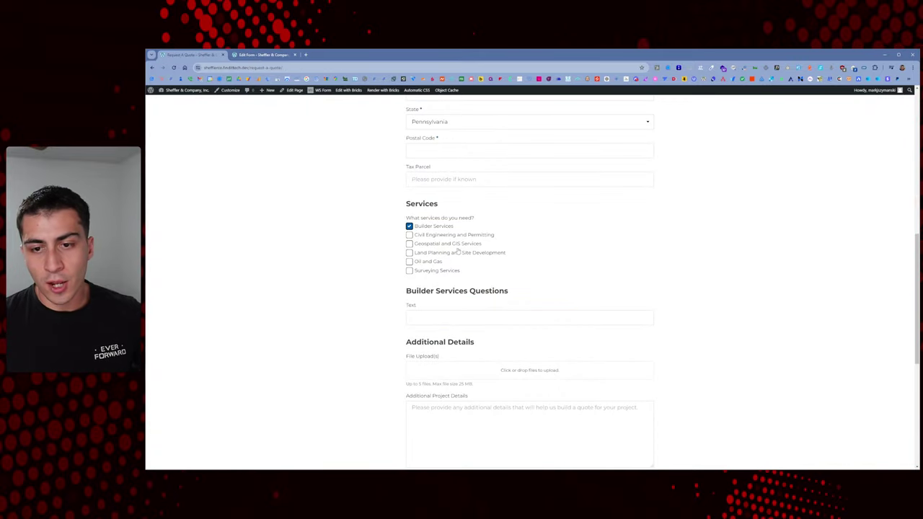
scroll(455, 206, up, 3)
scroll(453, 205, down, 1)
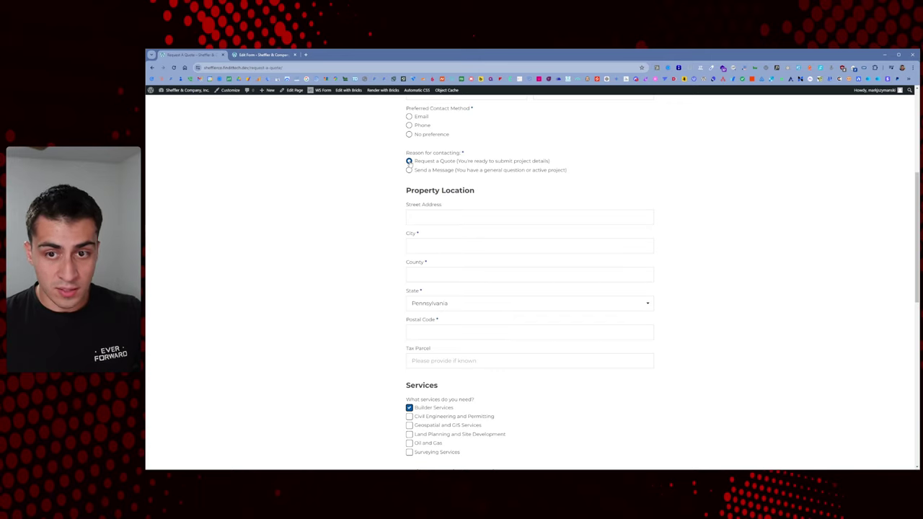
scroll(409, 162, down, 2)
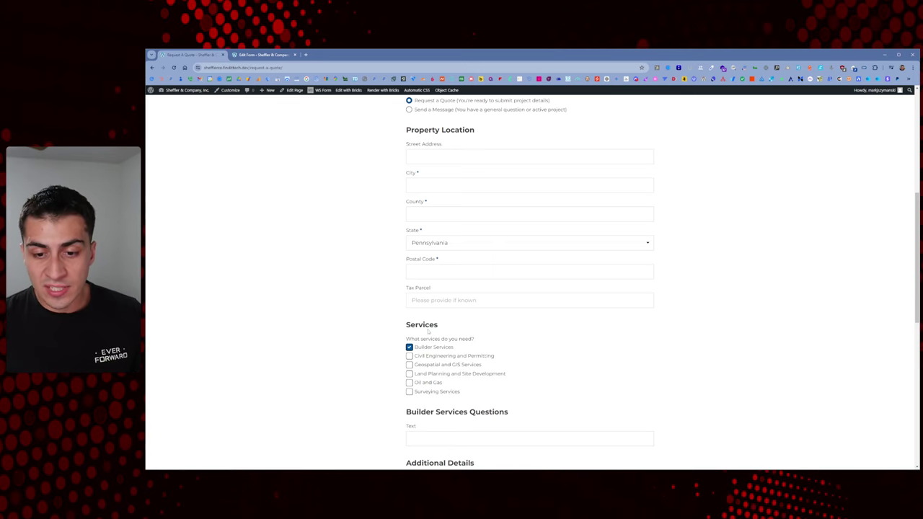
click(294, 54)
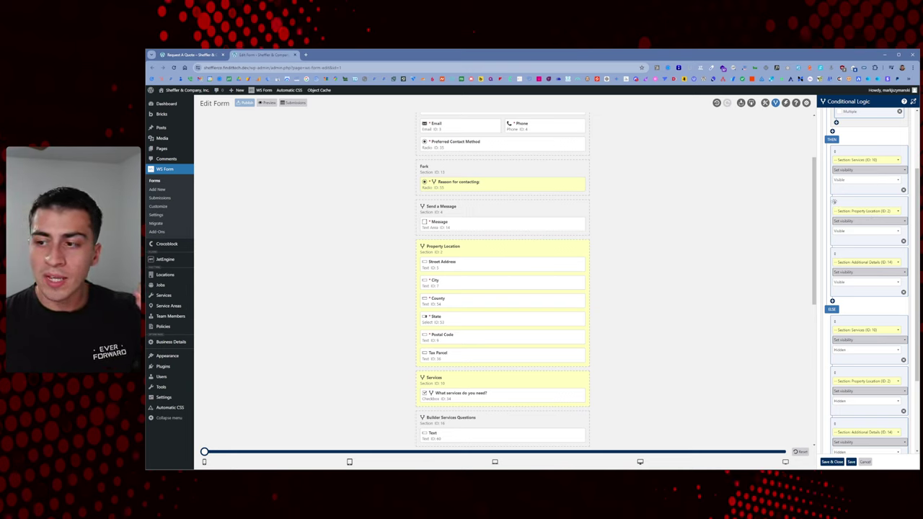
drag(835, 203, 846, 188)
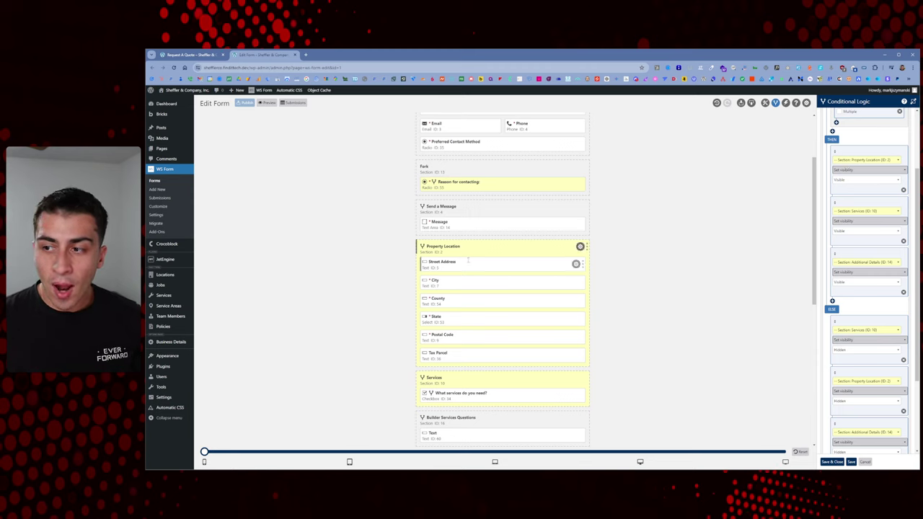
Review the Request a Quote condition's THEN and ELSE visibility rules against the order of the form's sections
scroll(860, 173, down, 2)
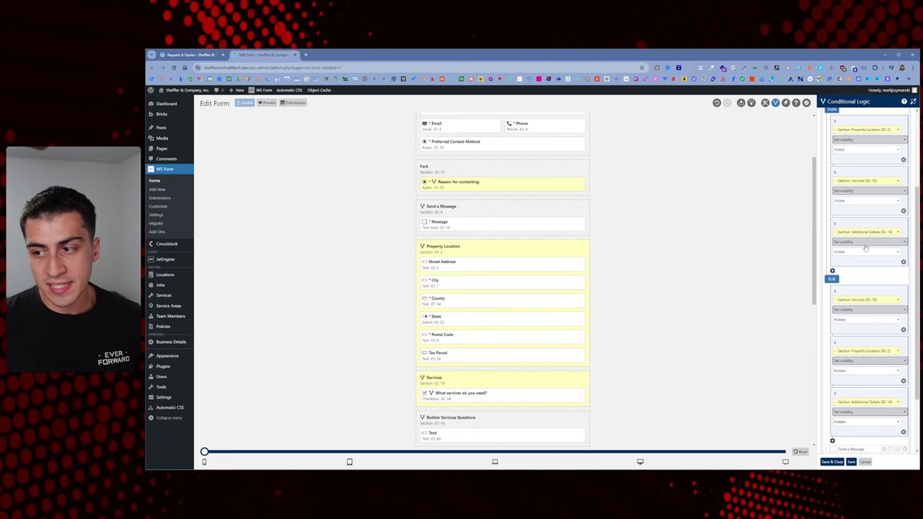
scroll(569, 259, down, 3)
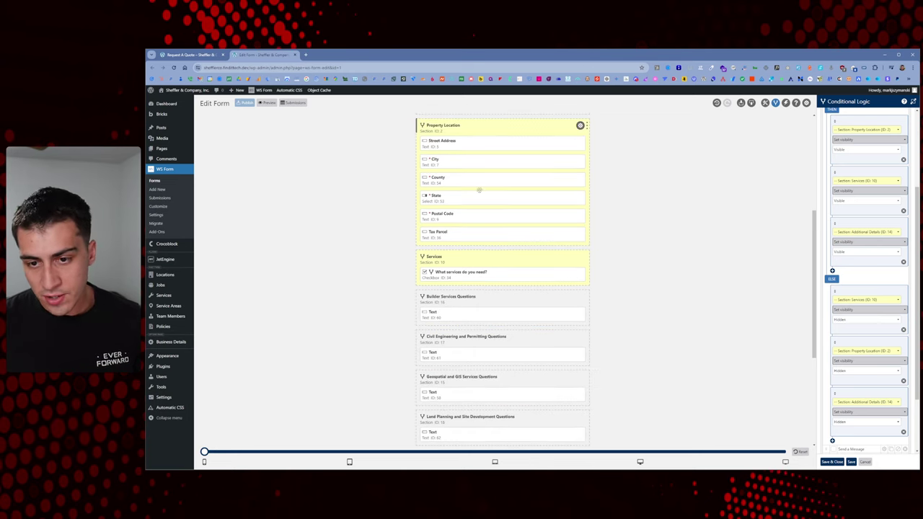
scroll(477, 170, down, 5)
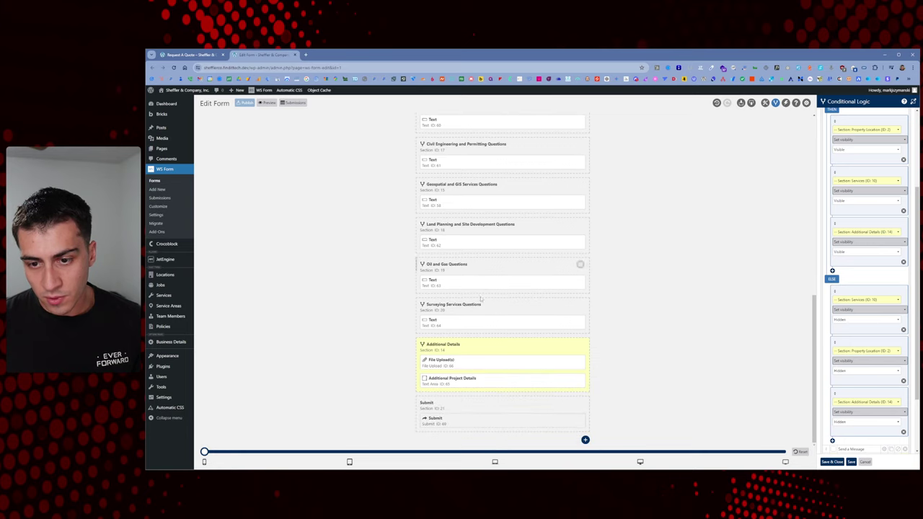
scroll(478, 318, up, 10)
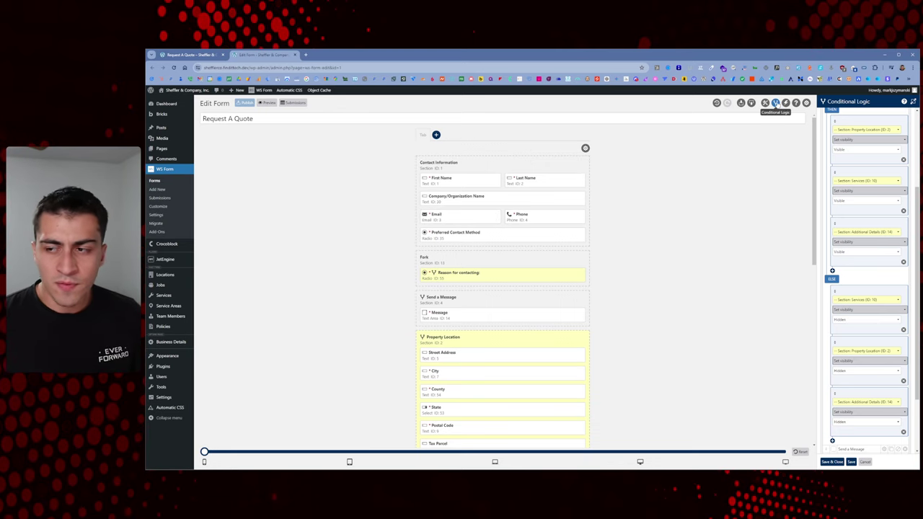
Open the Send a Message condition and examine its IF, THEN and ELSE rules alongside the form's sections
click(776, 106)
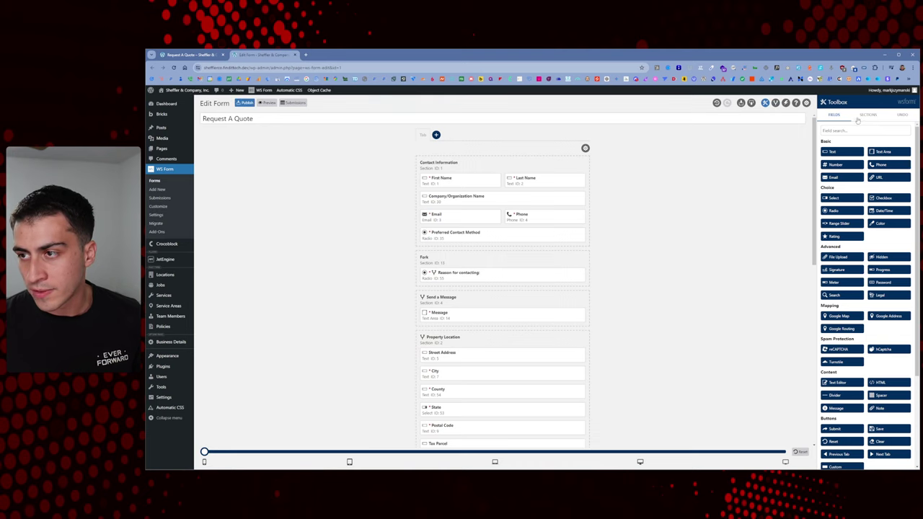
click(775, 103)
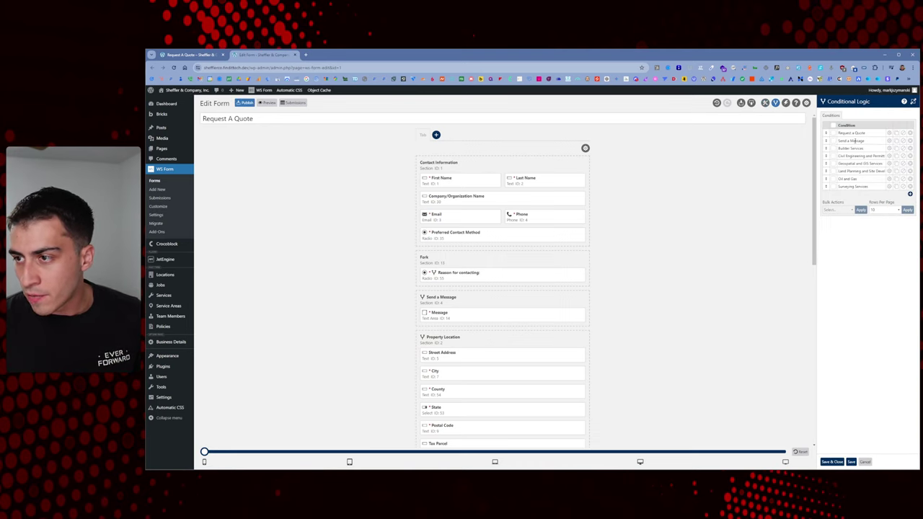
click(889, 141)
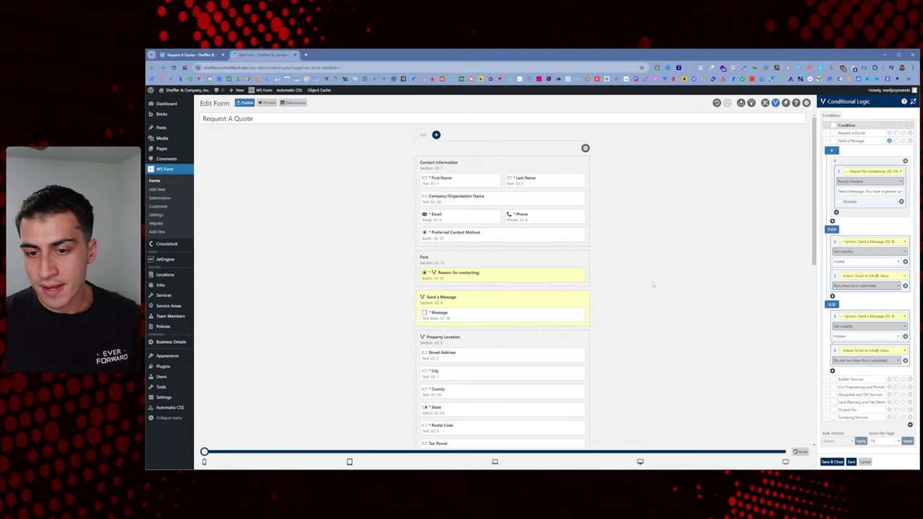
scroll(614, 278, down, 4)
scroll(449, 286, down, 5)
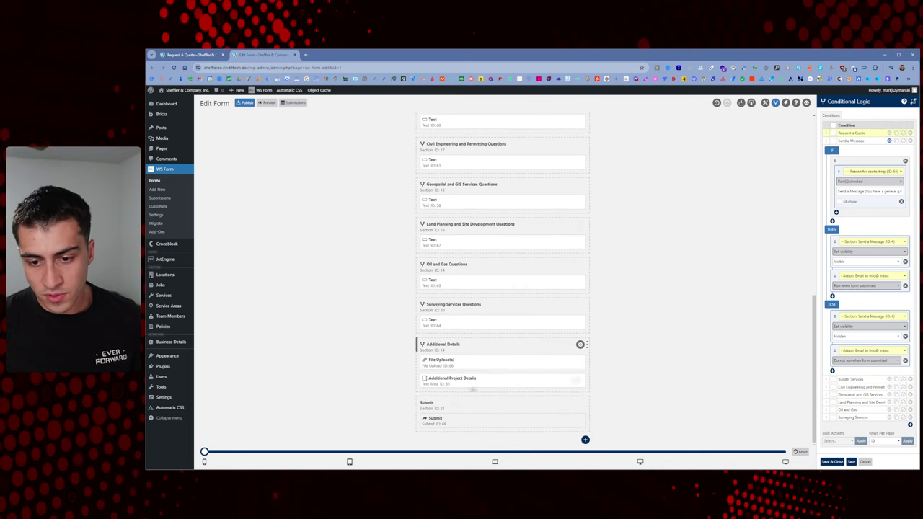
scroll(484, 313, up, 8)
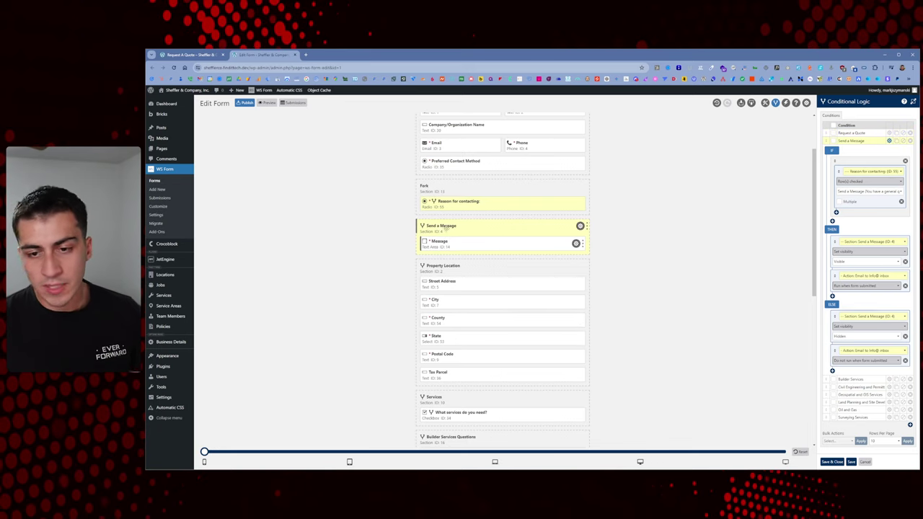
Switch to the live form and test the Send a Message option as the reason for contacting
key(ctrl+shift+Tab)
scroll(403, 227, up, 3)
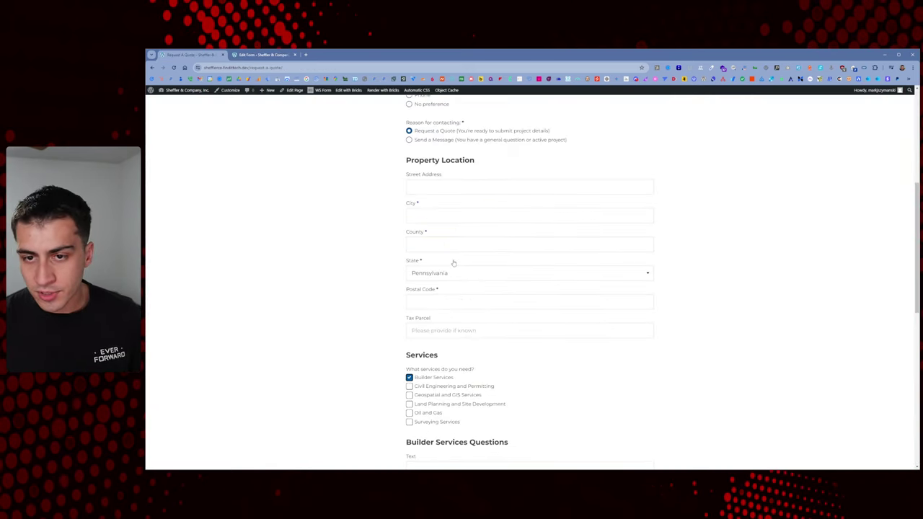
click(409, 231)
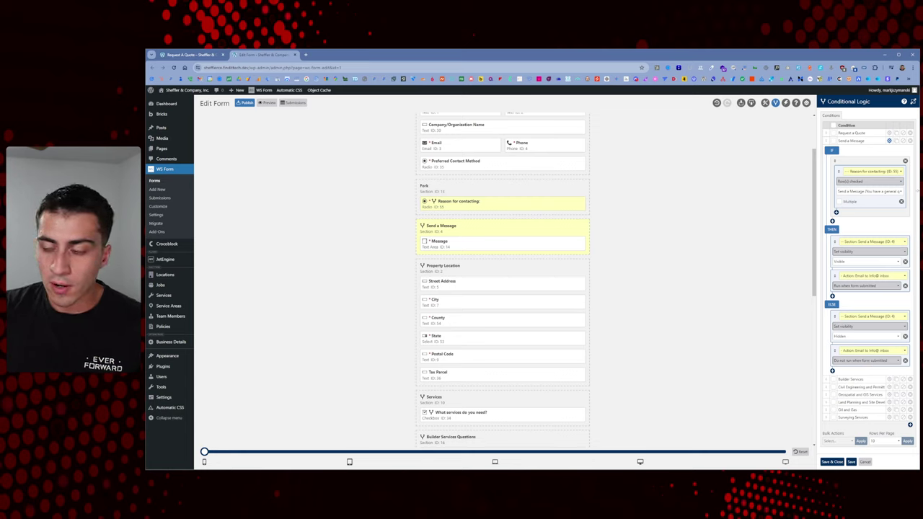
In the form editor, collapse the Send a Message condition and examine the Builder Services condition's rules and target section
click(889, 141)
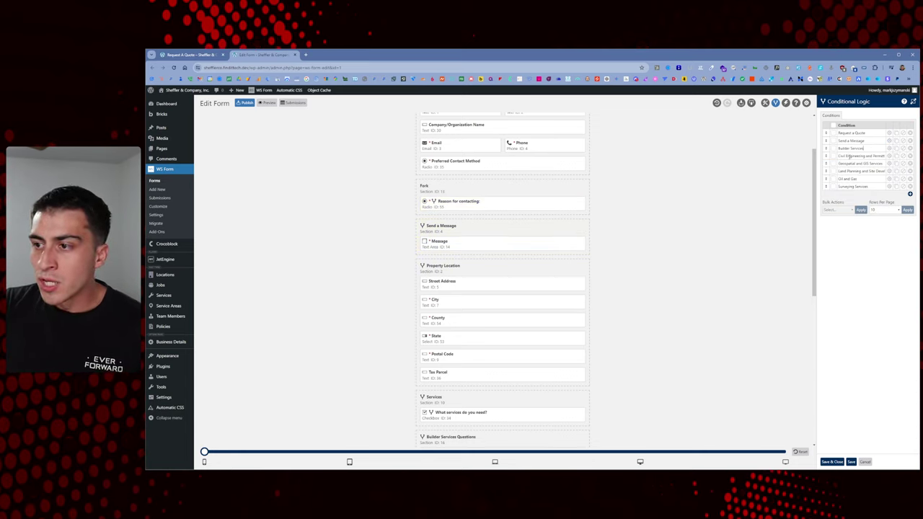
click(889, 148)
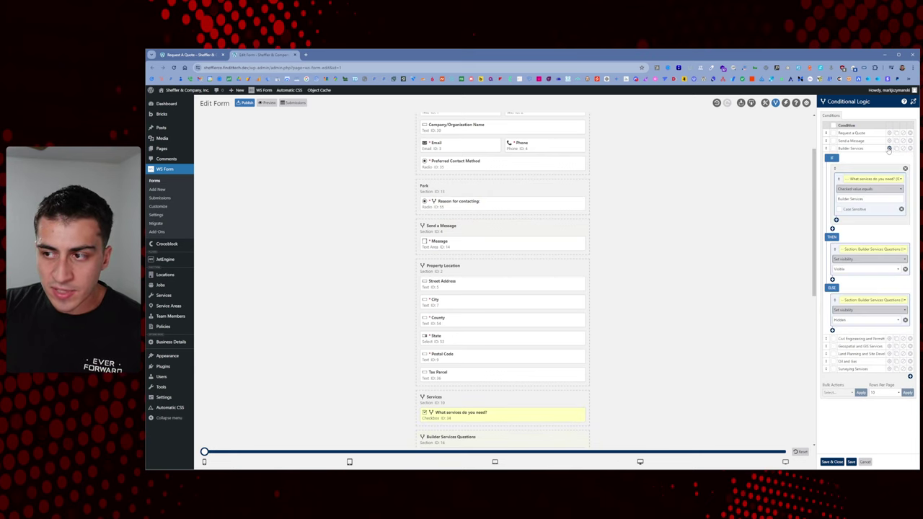
scroll(462, 410, down, 2)
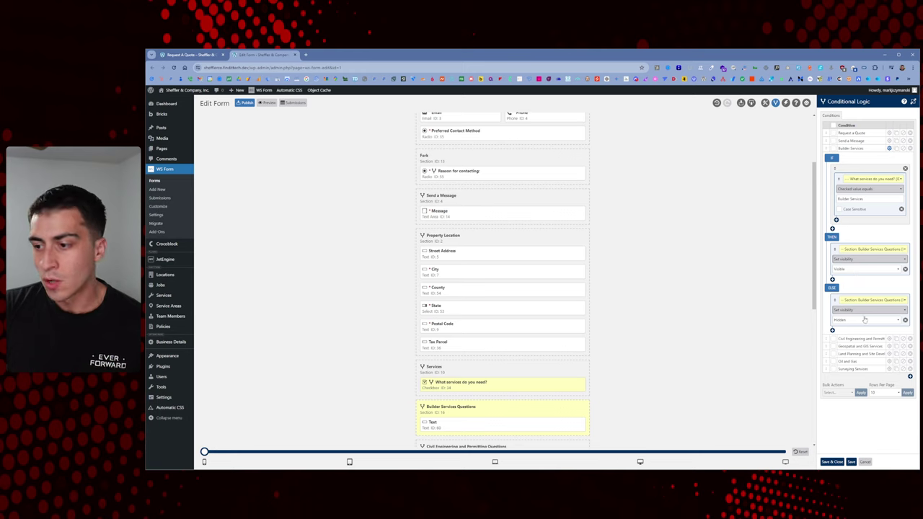
Open the checkbox data settings of the "What services do you need?" field
scroll(591, 361, down, 1)
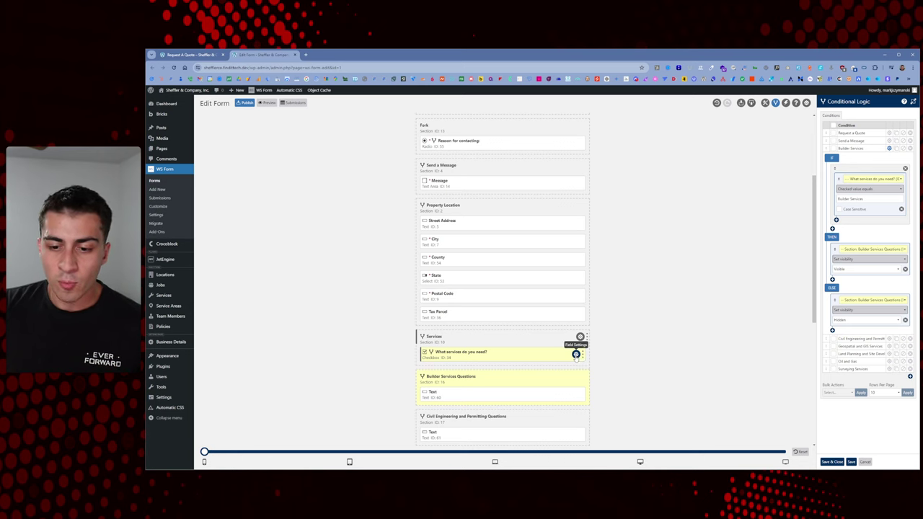
click(575, 354)
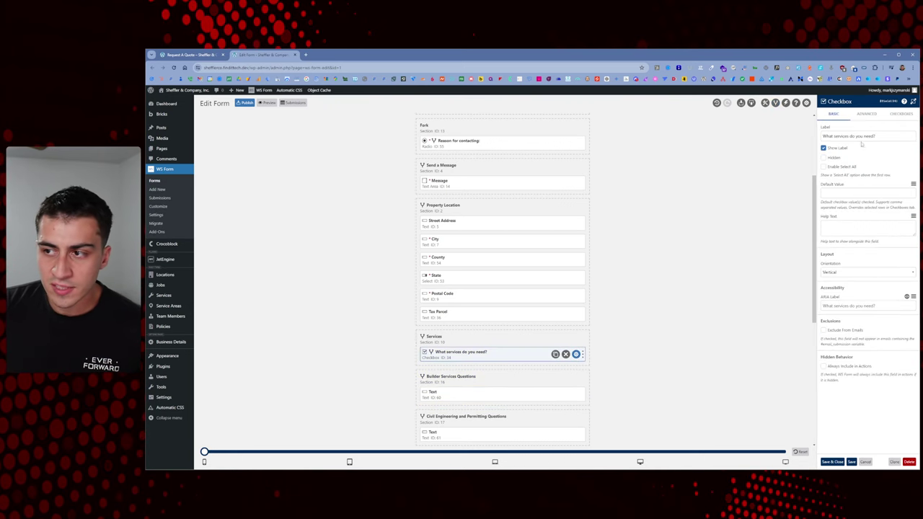
click(900, 114)
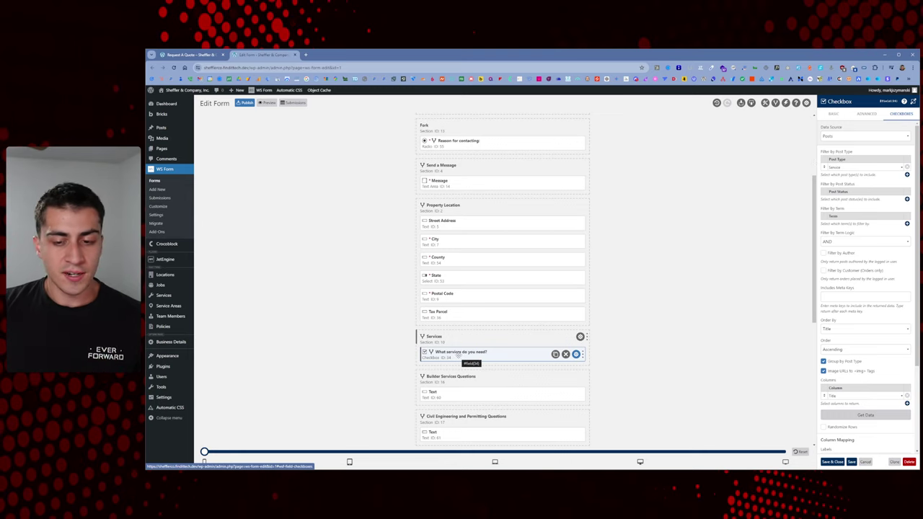
On the live form, choose Request a Quote as the reason for contacting and untick Builder Services in the Services section
key(ctrl+Page_Up)
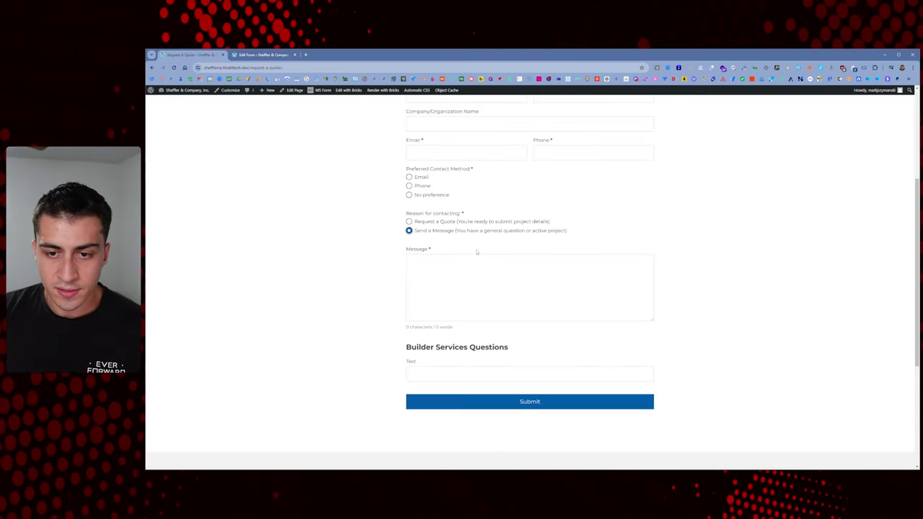
click(421, 223)
scroll(421, 231, down, 3)
click(409, 255)
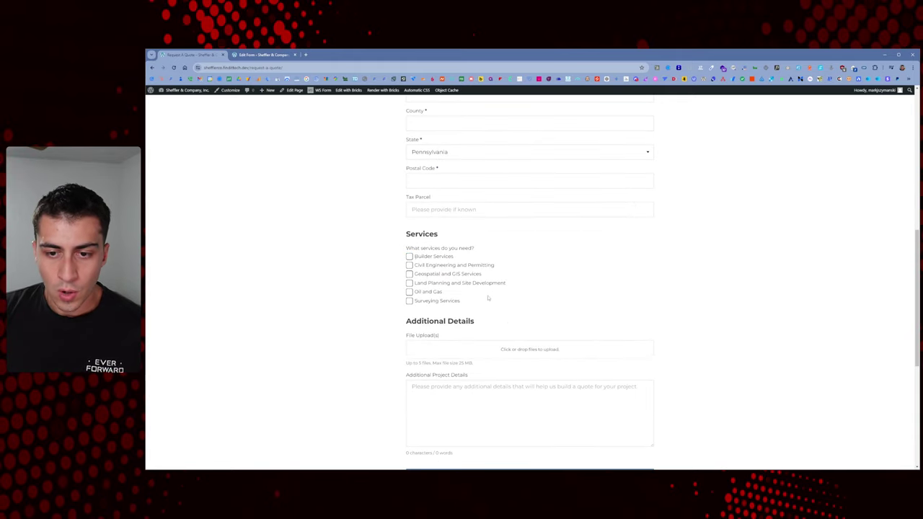
drag(406, 234, 464, 242)
click(341, 240)
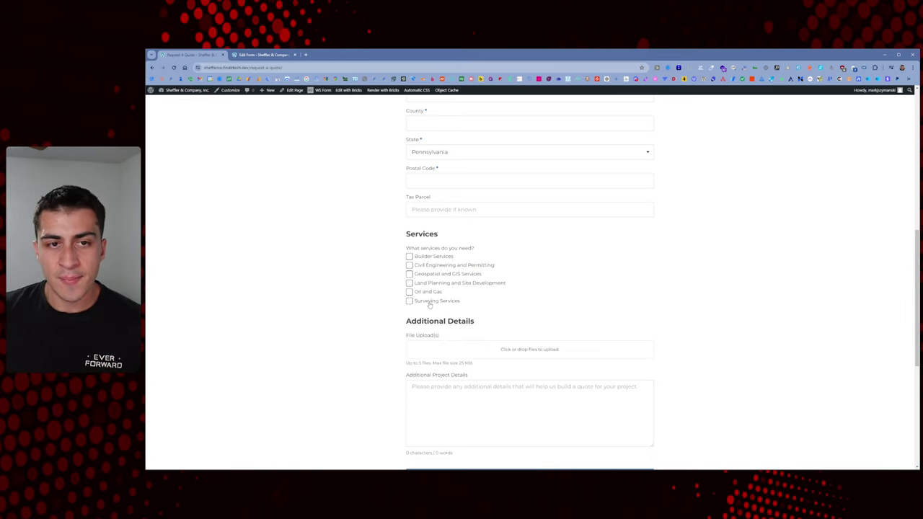
Back in the form editor, examine the services checkbox field's data source, post type filter, sorting and column mapping settings
click(266, 55)
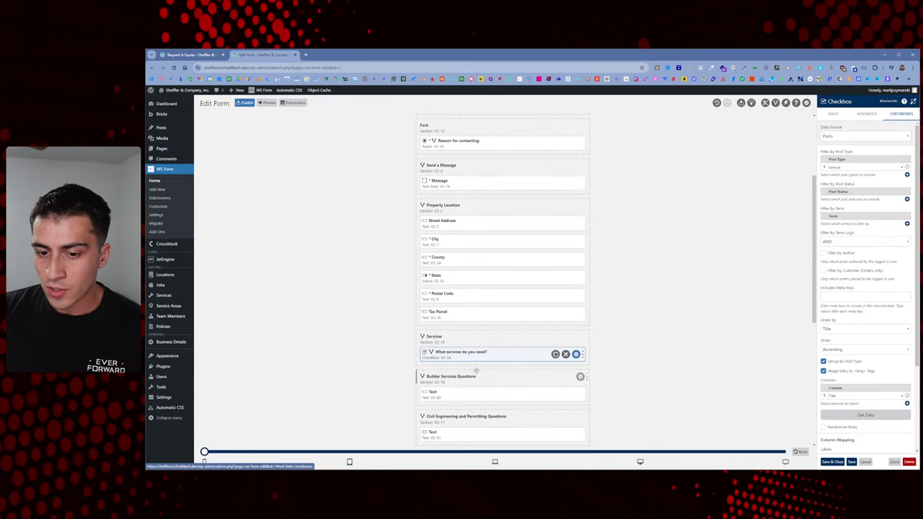
click(835, 135)
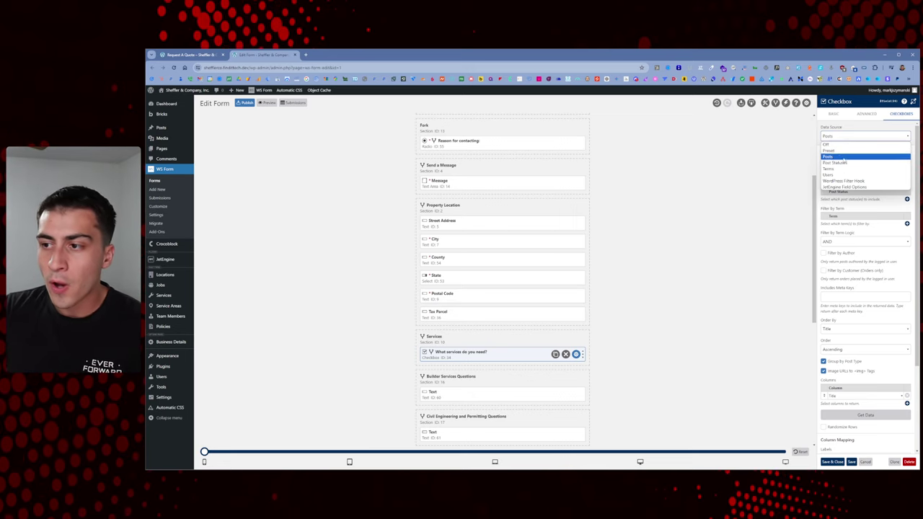
click(803, 152)
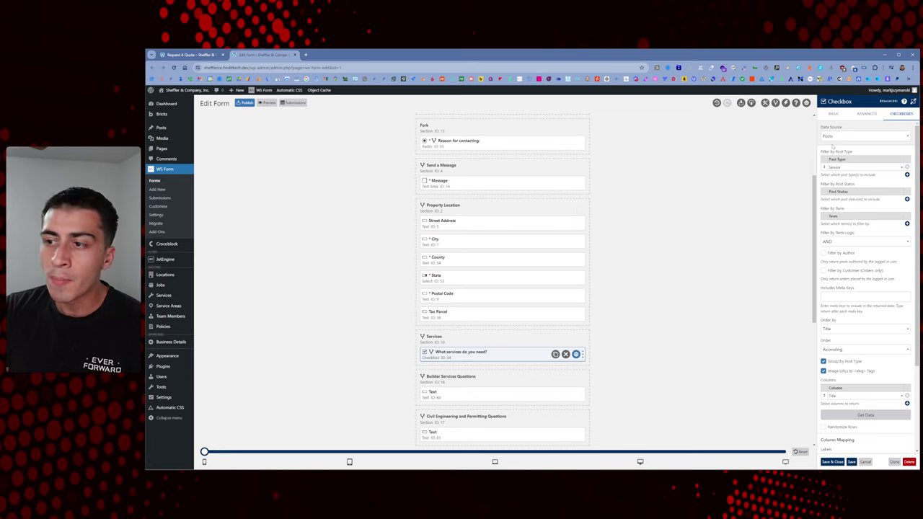
click(842, 169)
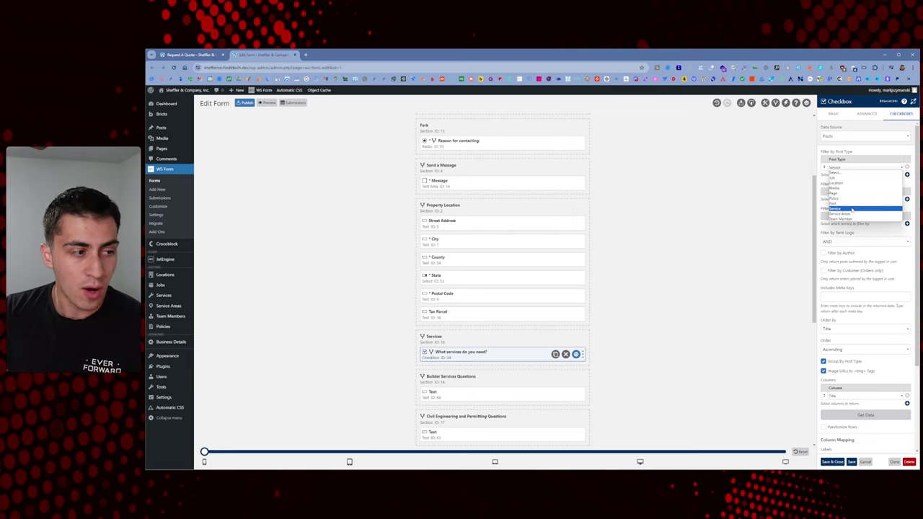
click(758, 201)
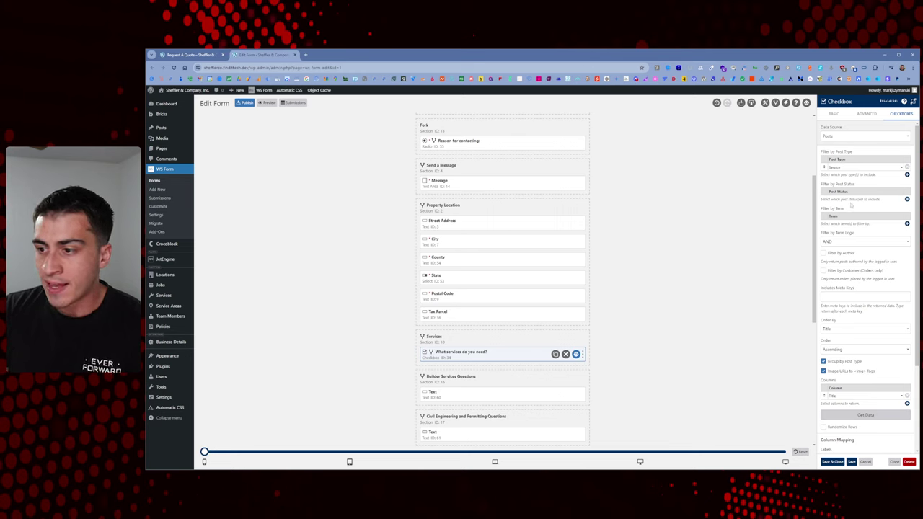
scroll(851, 204, down, 3)
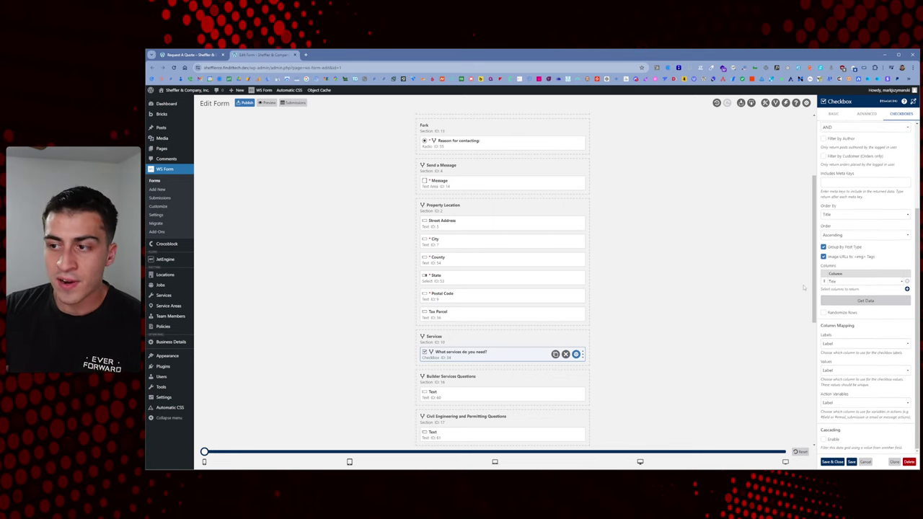
scroll(804, 288, up, 3)
scroll(728, 290, down, 2)
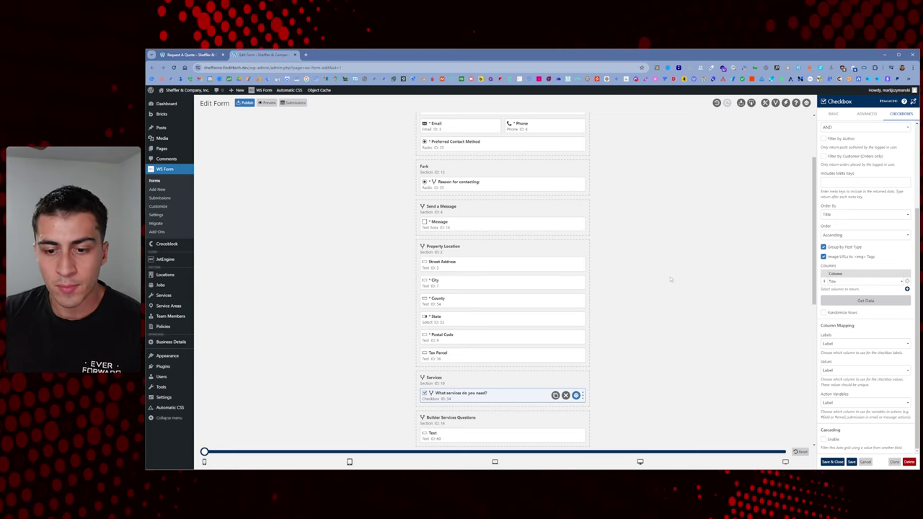
Check the Services checkbox list on the live form, then return to the form editor
click(187, 55)
scroll(432, 231, down, 1)
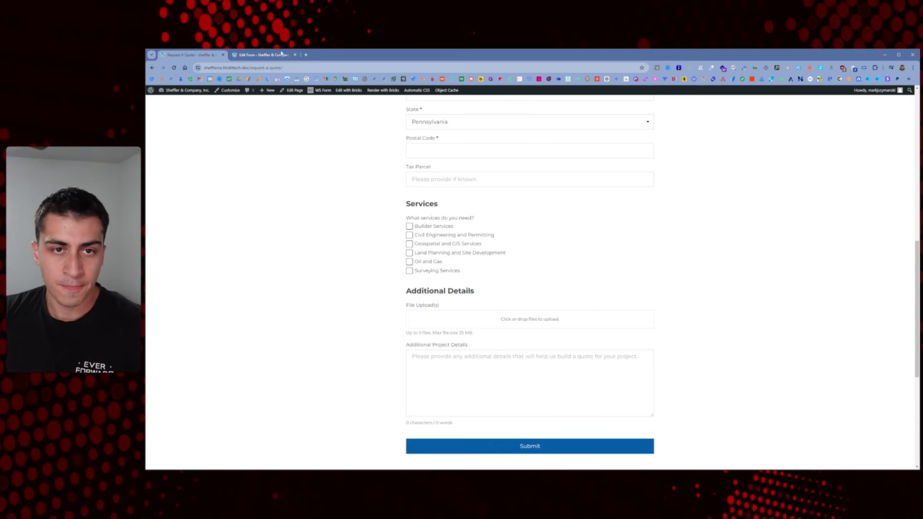
click(263, 55)
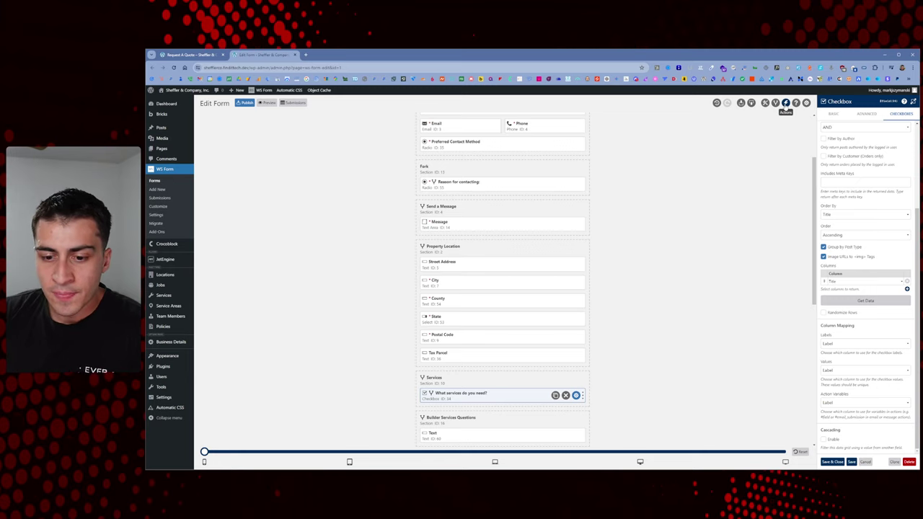
Open the form's Email to Builder Services action and examine its sender, recipient, reply-to, subject, message and attachment settings
click(786, 103)
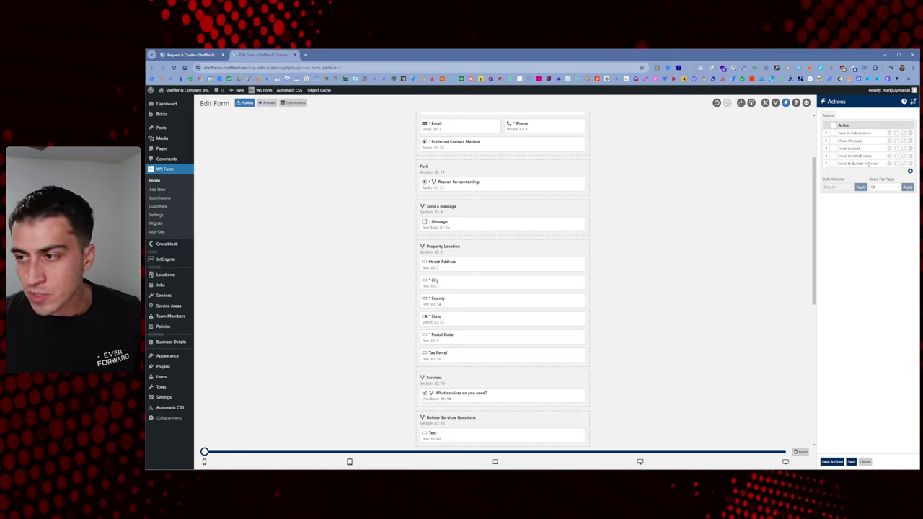
click(889, 163)
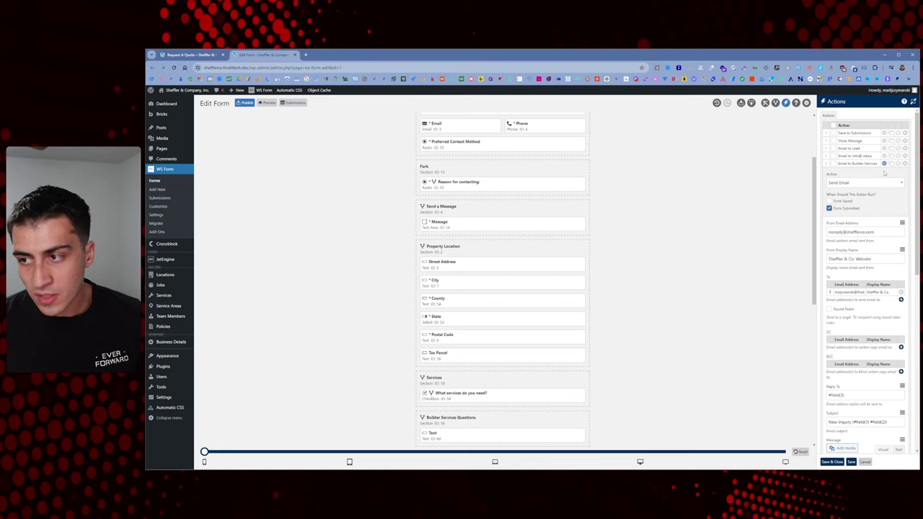
scroll(875, 222, down, 2)
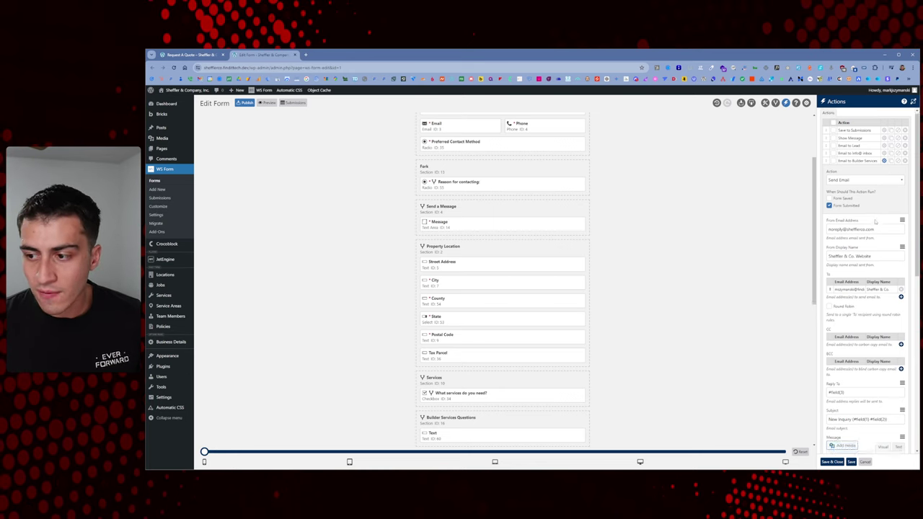
scroll(872, 254, down, 5)
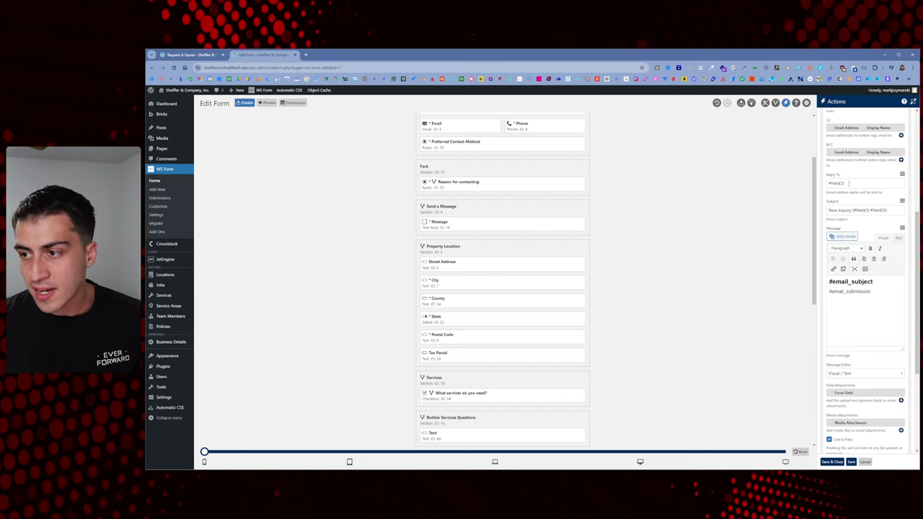
scroll(863, 211, down, 1)
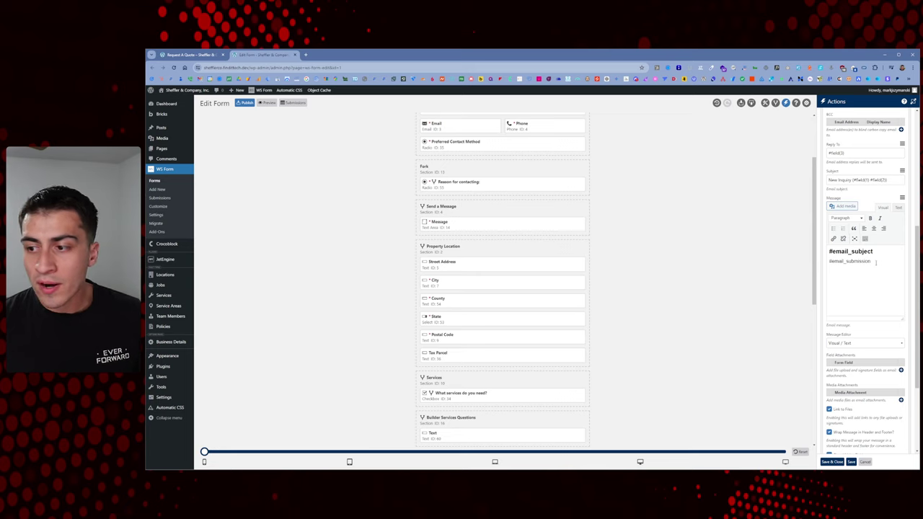
scroll(875, 263, down, 2)
scroll(875, 263, up, 4)
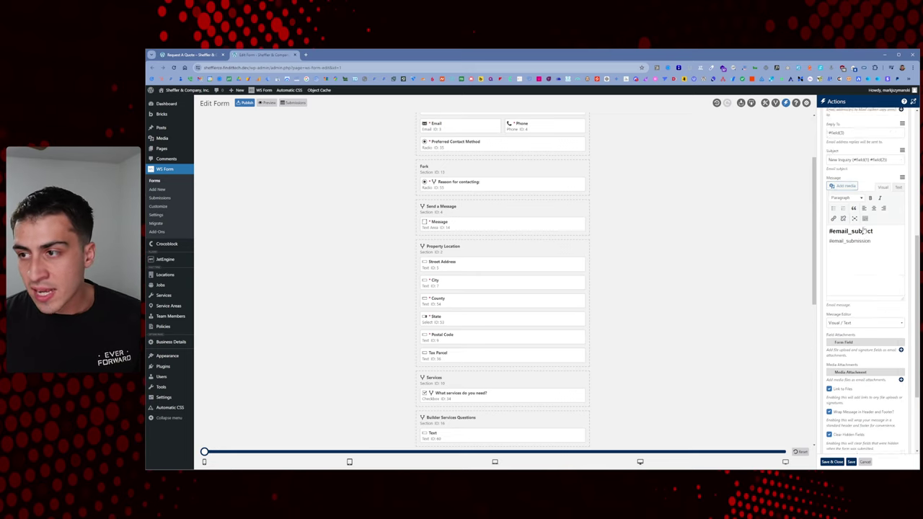
In the Builder Services condition's THEN block, add the Email to Builder Services action and set it to run when form submitted
click(775, 103)
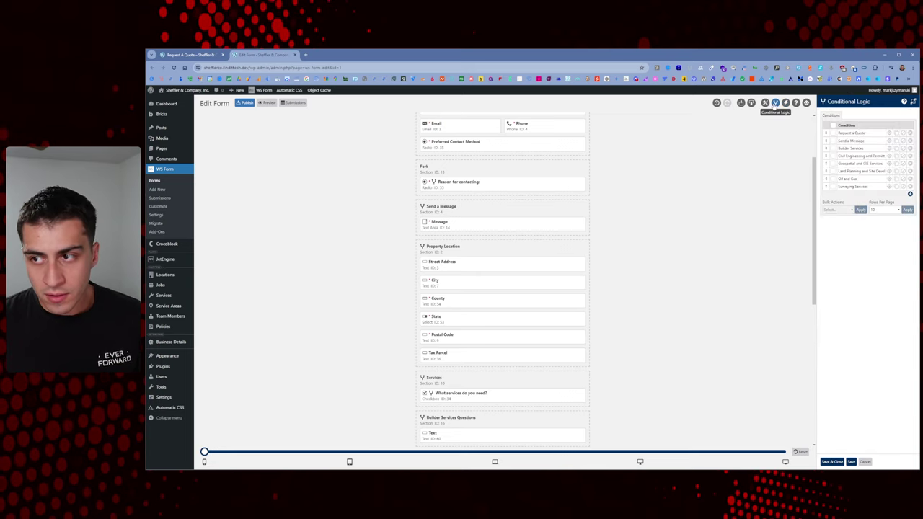
click(889, 148)
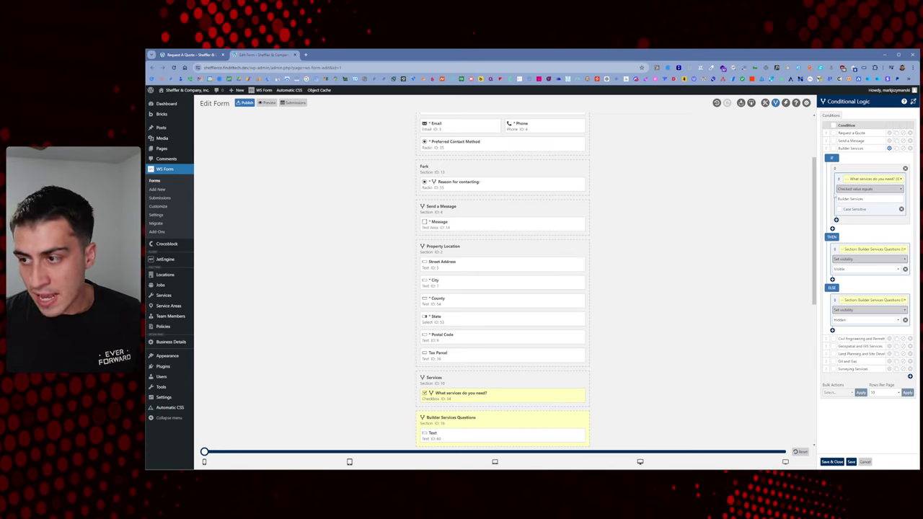
click(832, 280)
click(858, 285)
scroll(865, 310, down, 15)
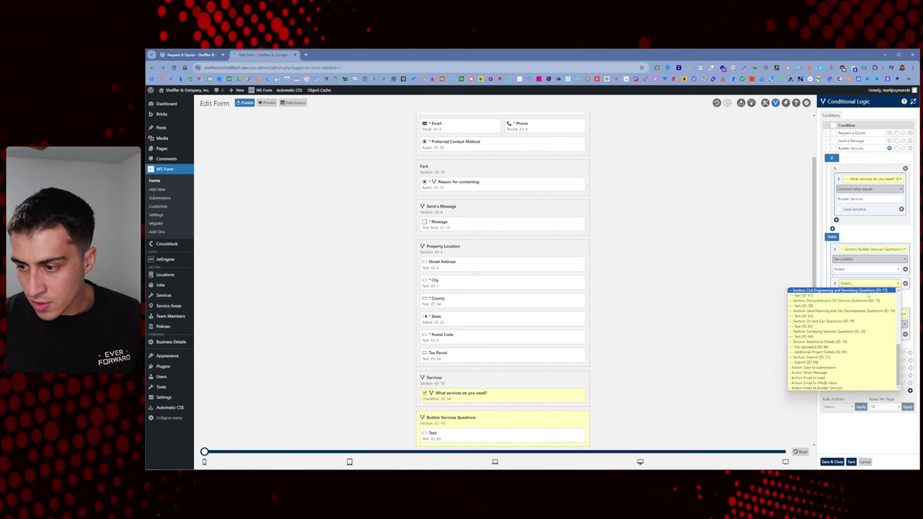
click(842, 388)
click(863, 294)
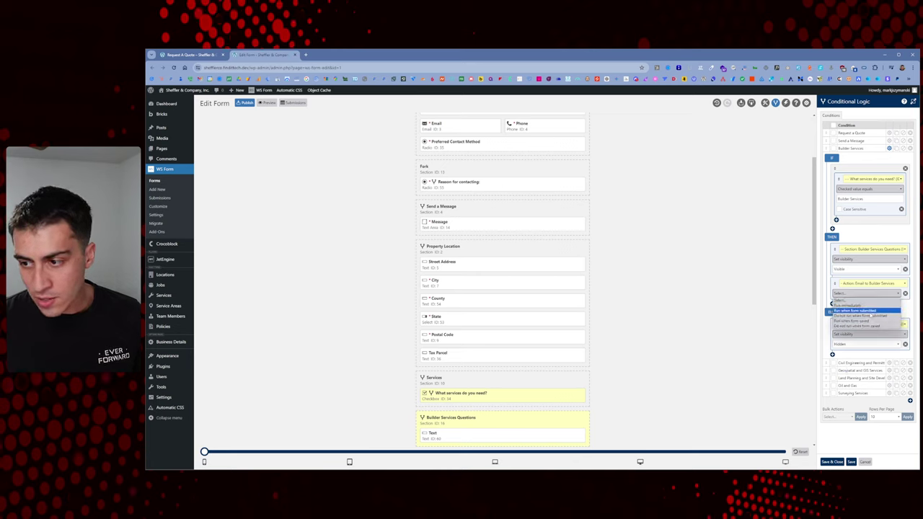
click(874, 311)
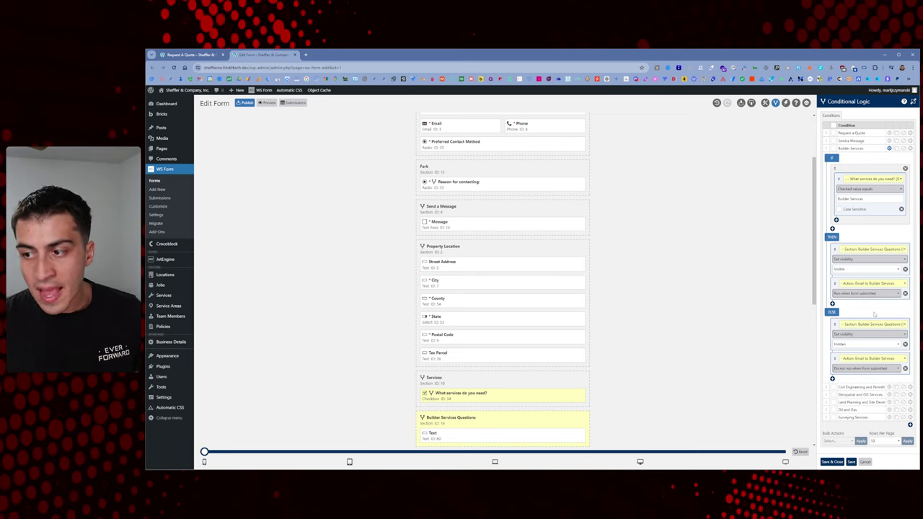